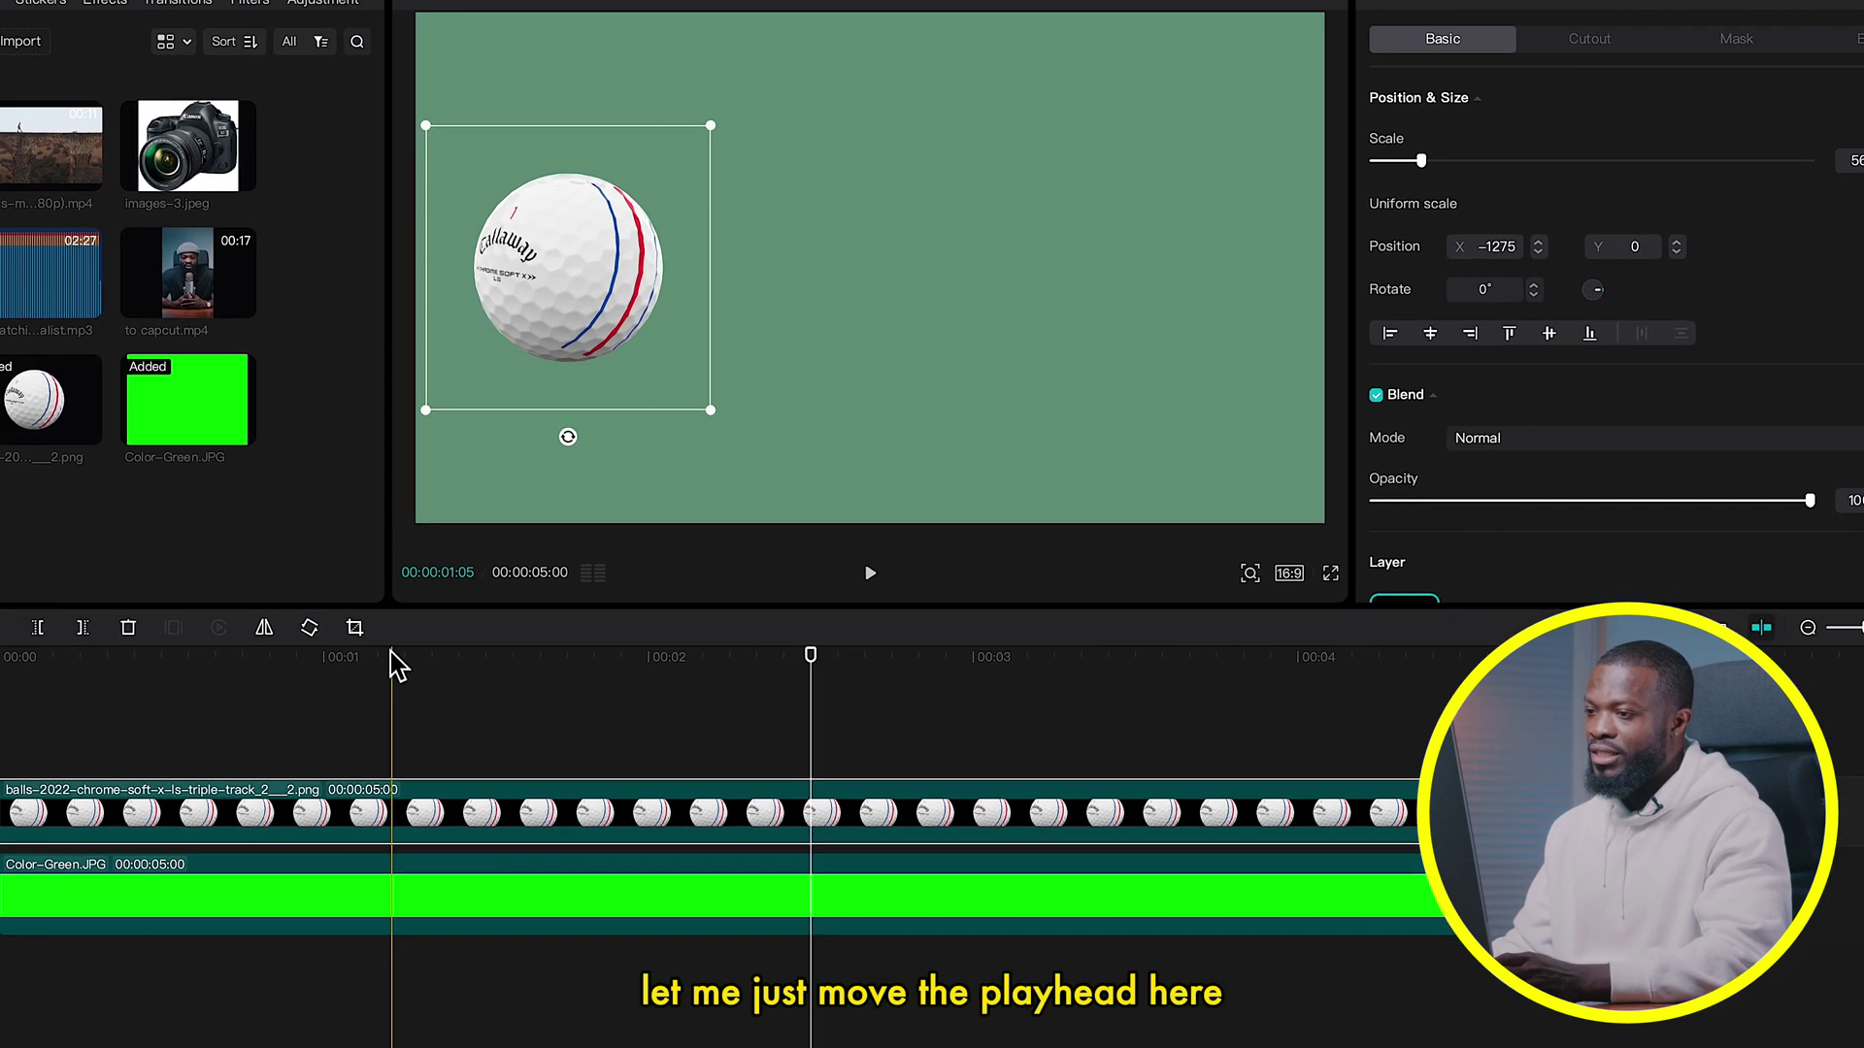
Add golf ball scale keyframes at 00:00:01:05 and 00:00:02:11, both holding 56%
{"action": "left_click", "coordinate": [281, 735]}
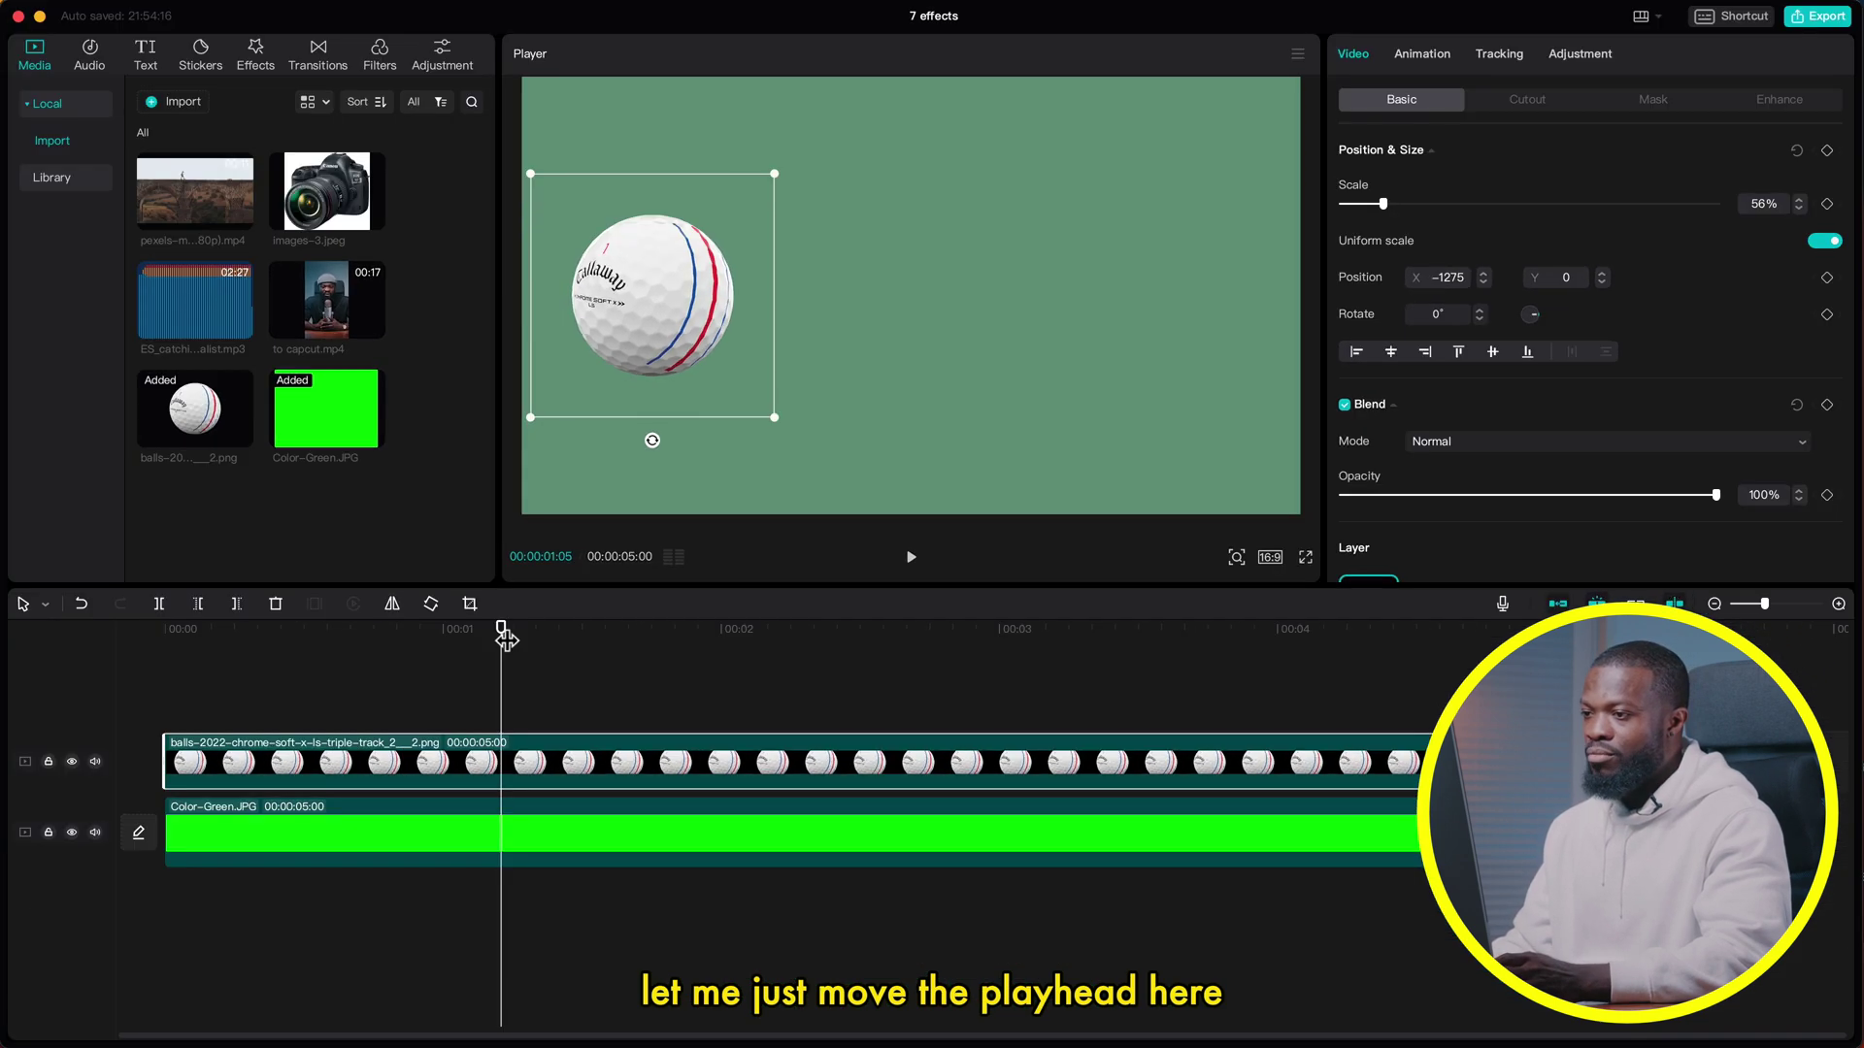
{"action": "left_click", "coordinate": [1828, 205]}
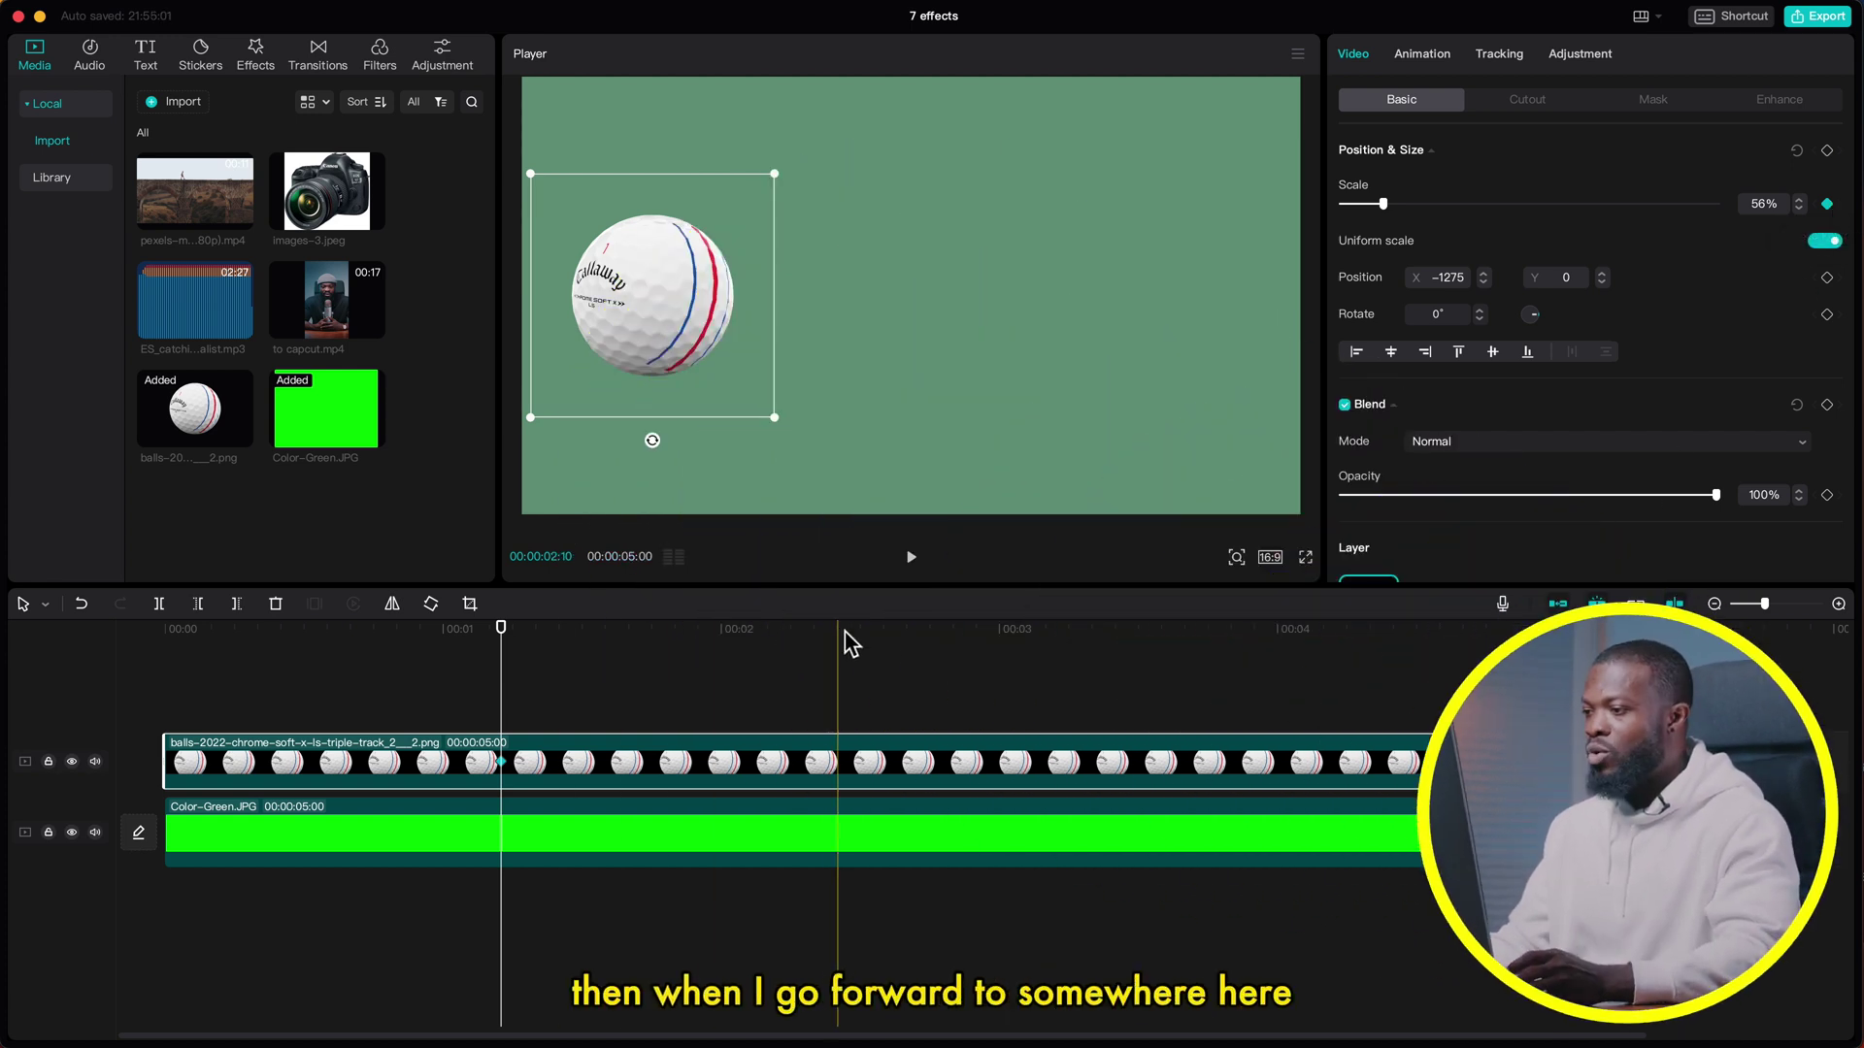
{"action": "left_click", "coordinate": [847, 629]}
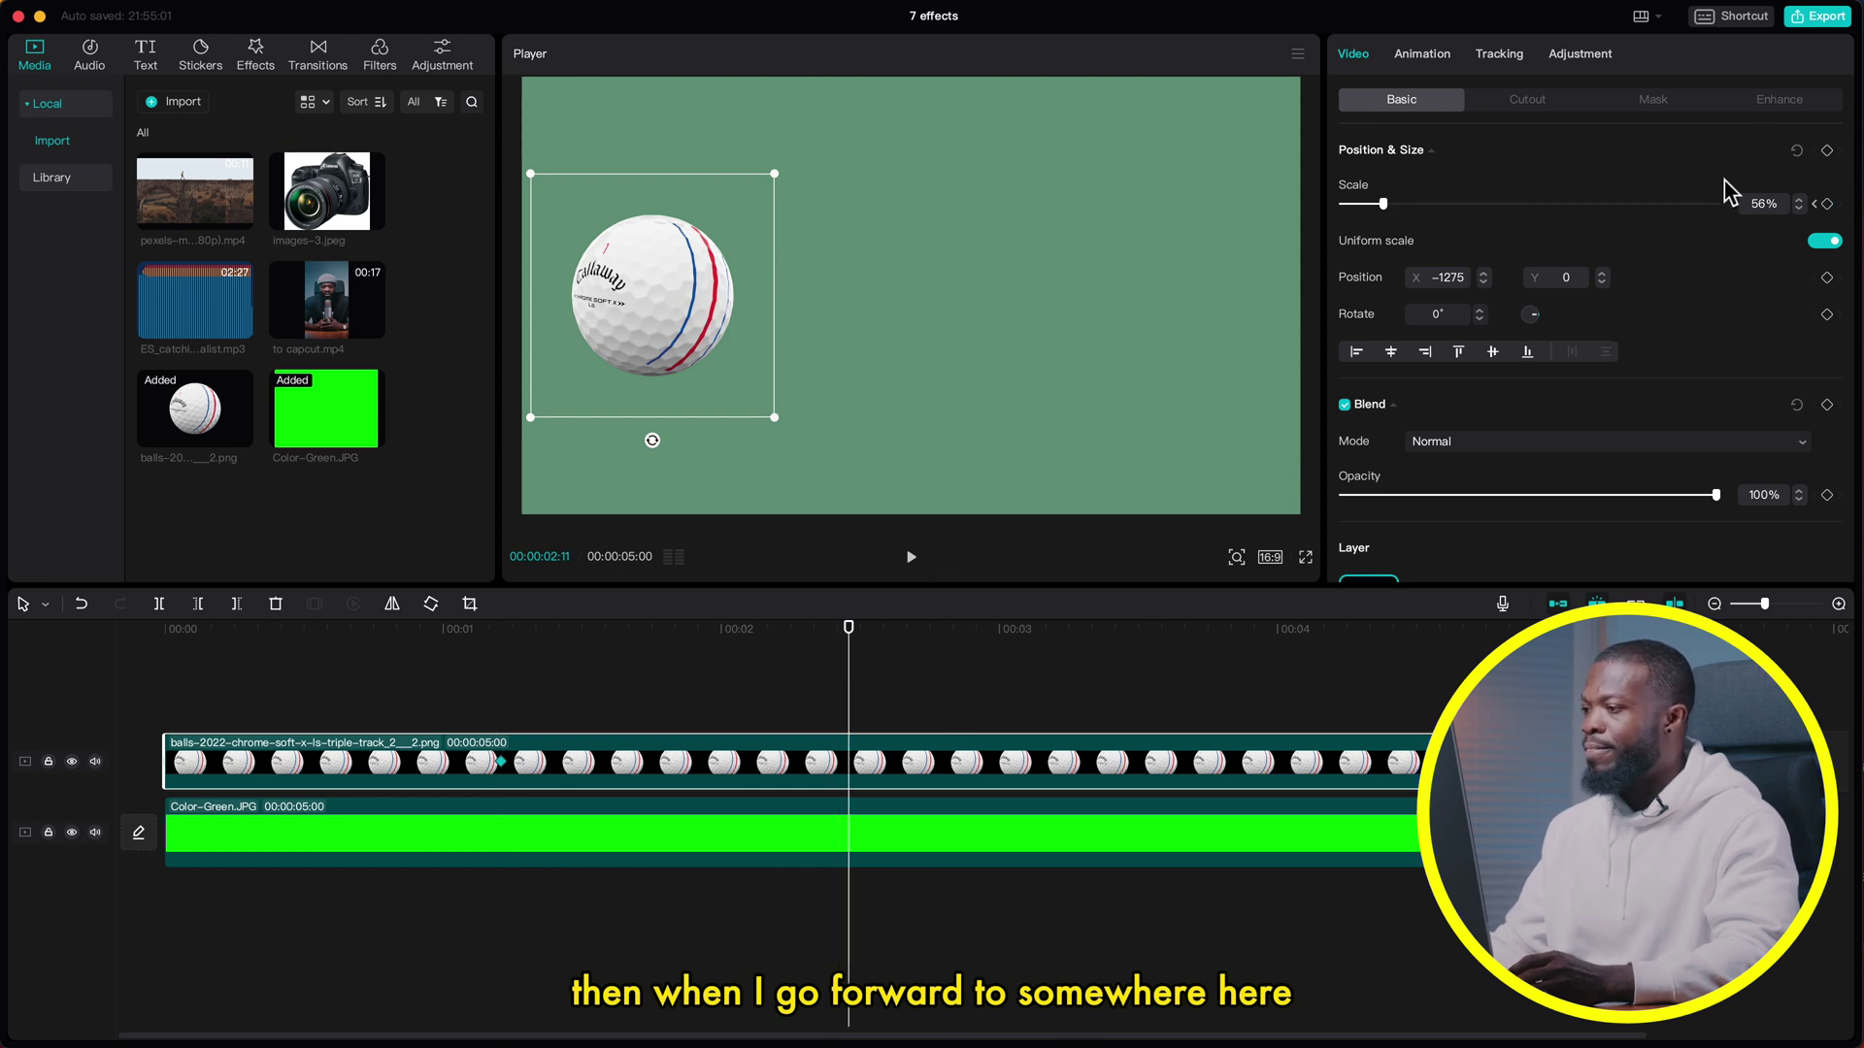
{"action": "left_click", "coordinate": [1827, 204]}
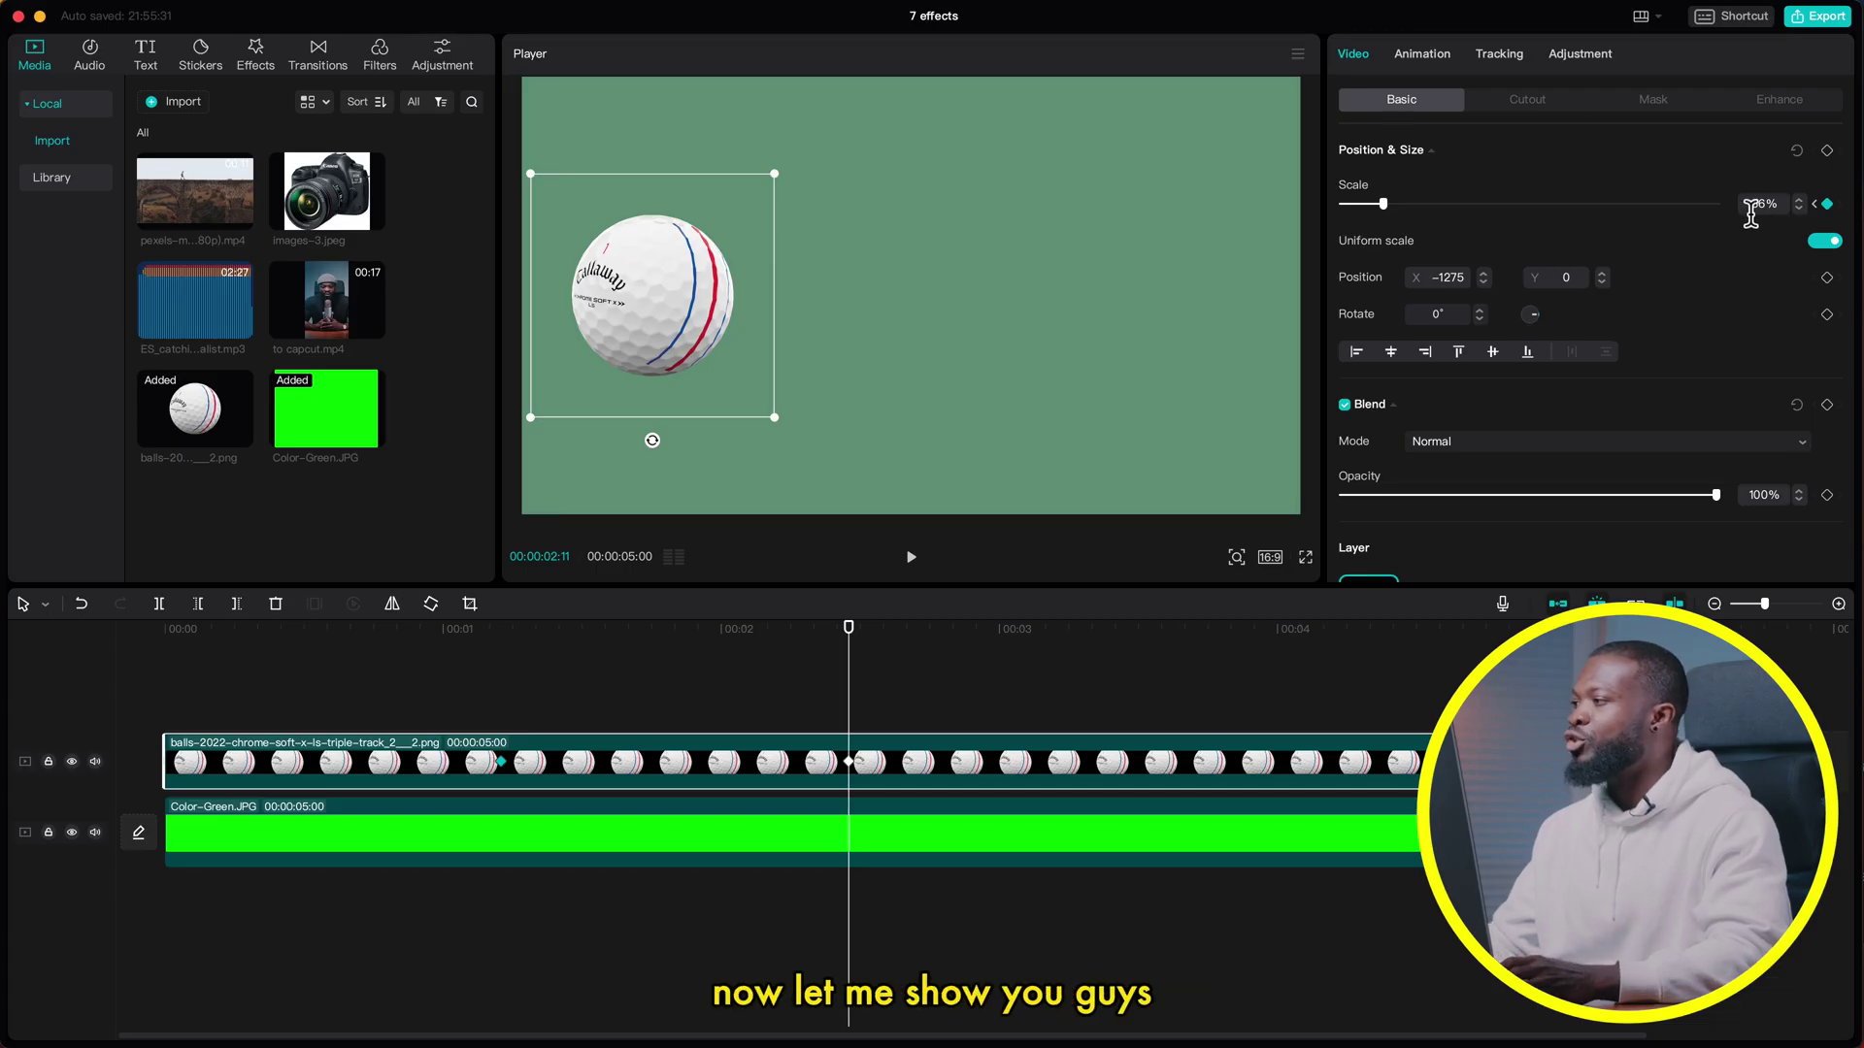
Raise the 02:11 keyframe's scale to 84%, then return to the 56% keyframe at 01:05
{"action": "left_click_drag", "start_coordinate": [1383, 204], "coordinate": [1405, 204]}
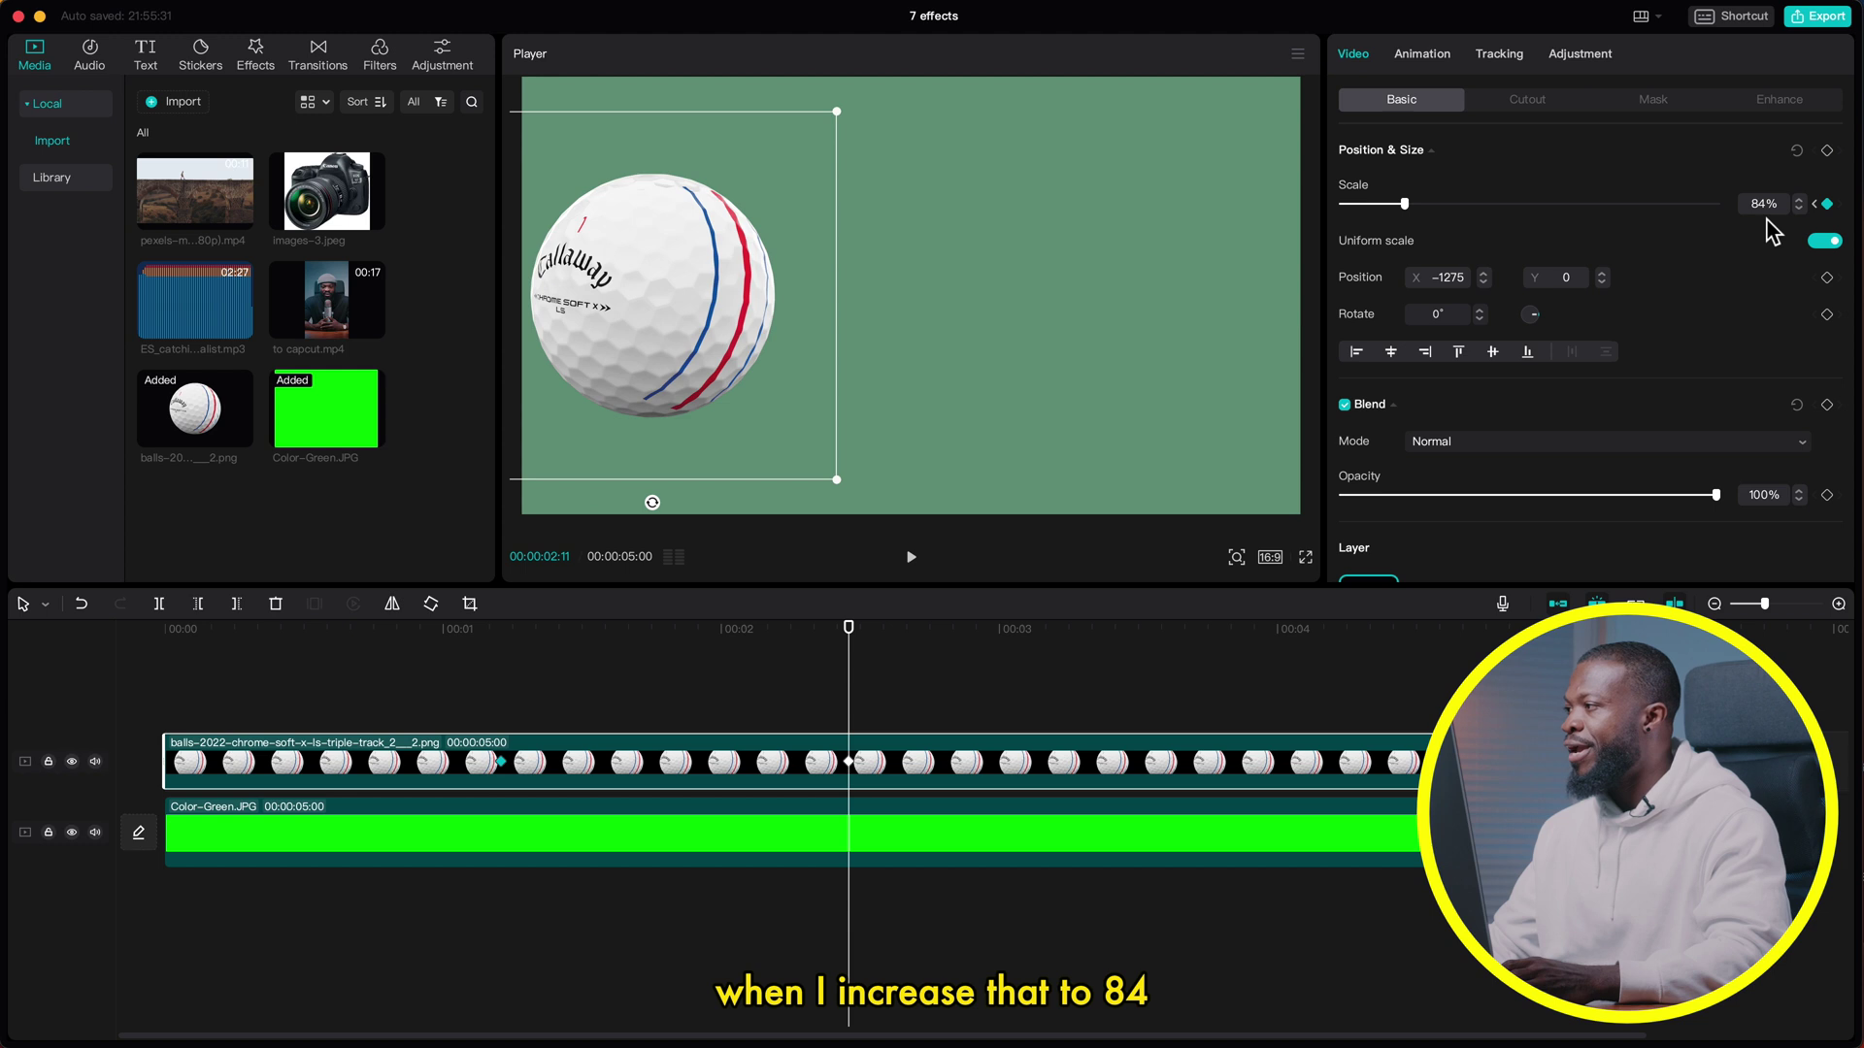
{"action": "left_click", "coordinate": [1815, 205]}
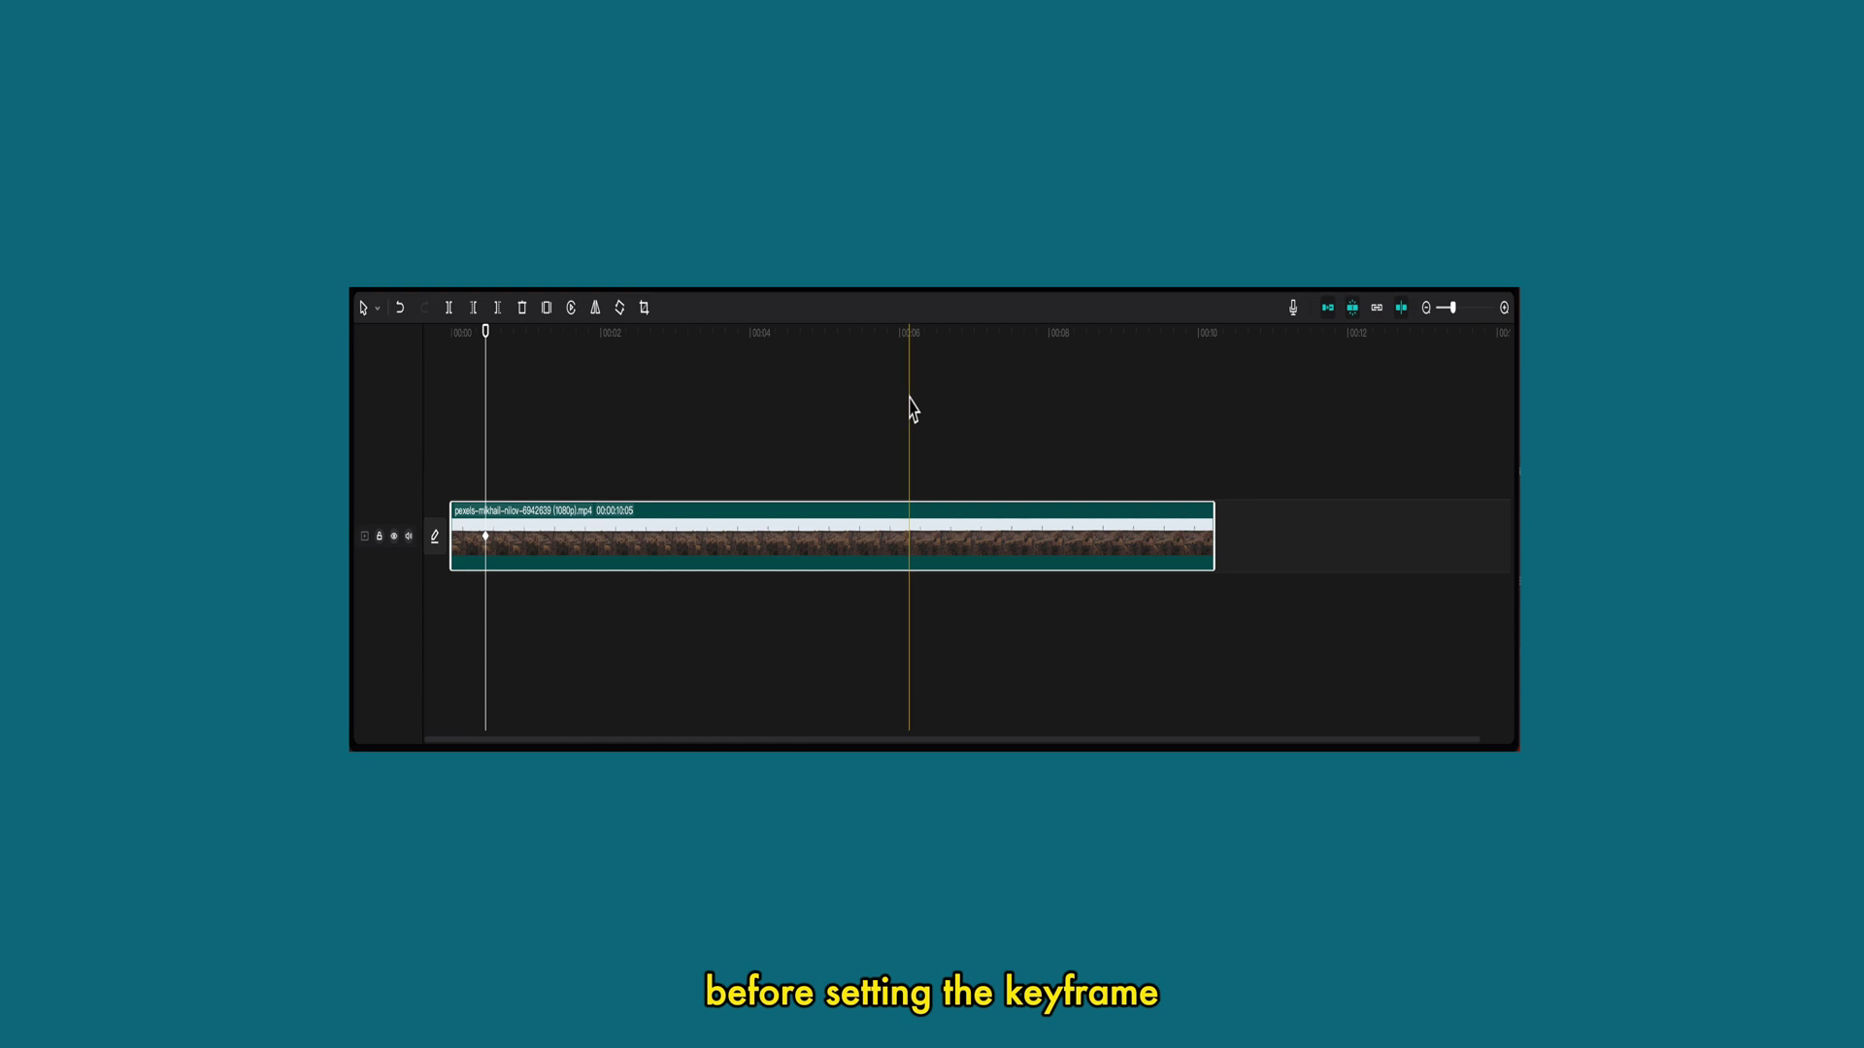
Select the 00:00:10:05 aqueduct clip of the girl walking along the stone bridge
{"action": "left_click", "coordinate": [910, 407]}
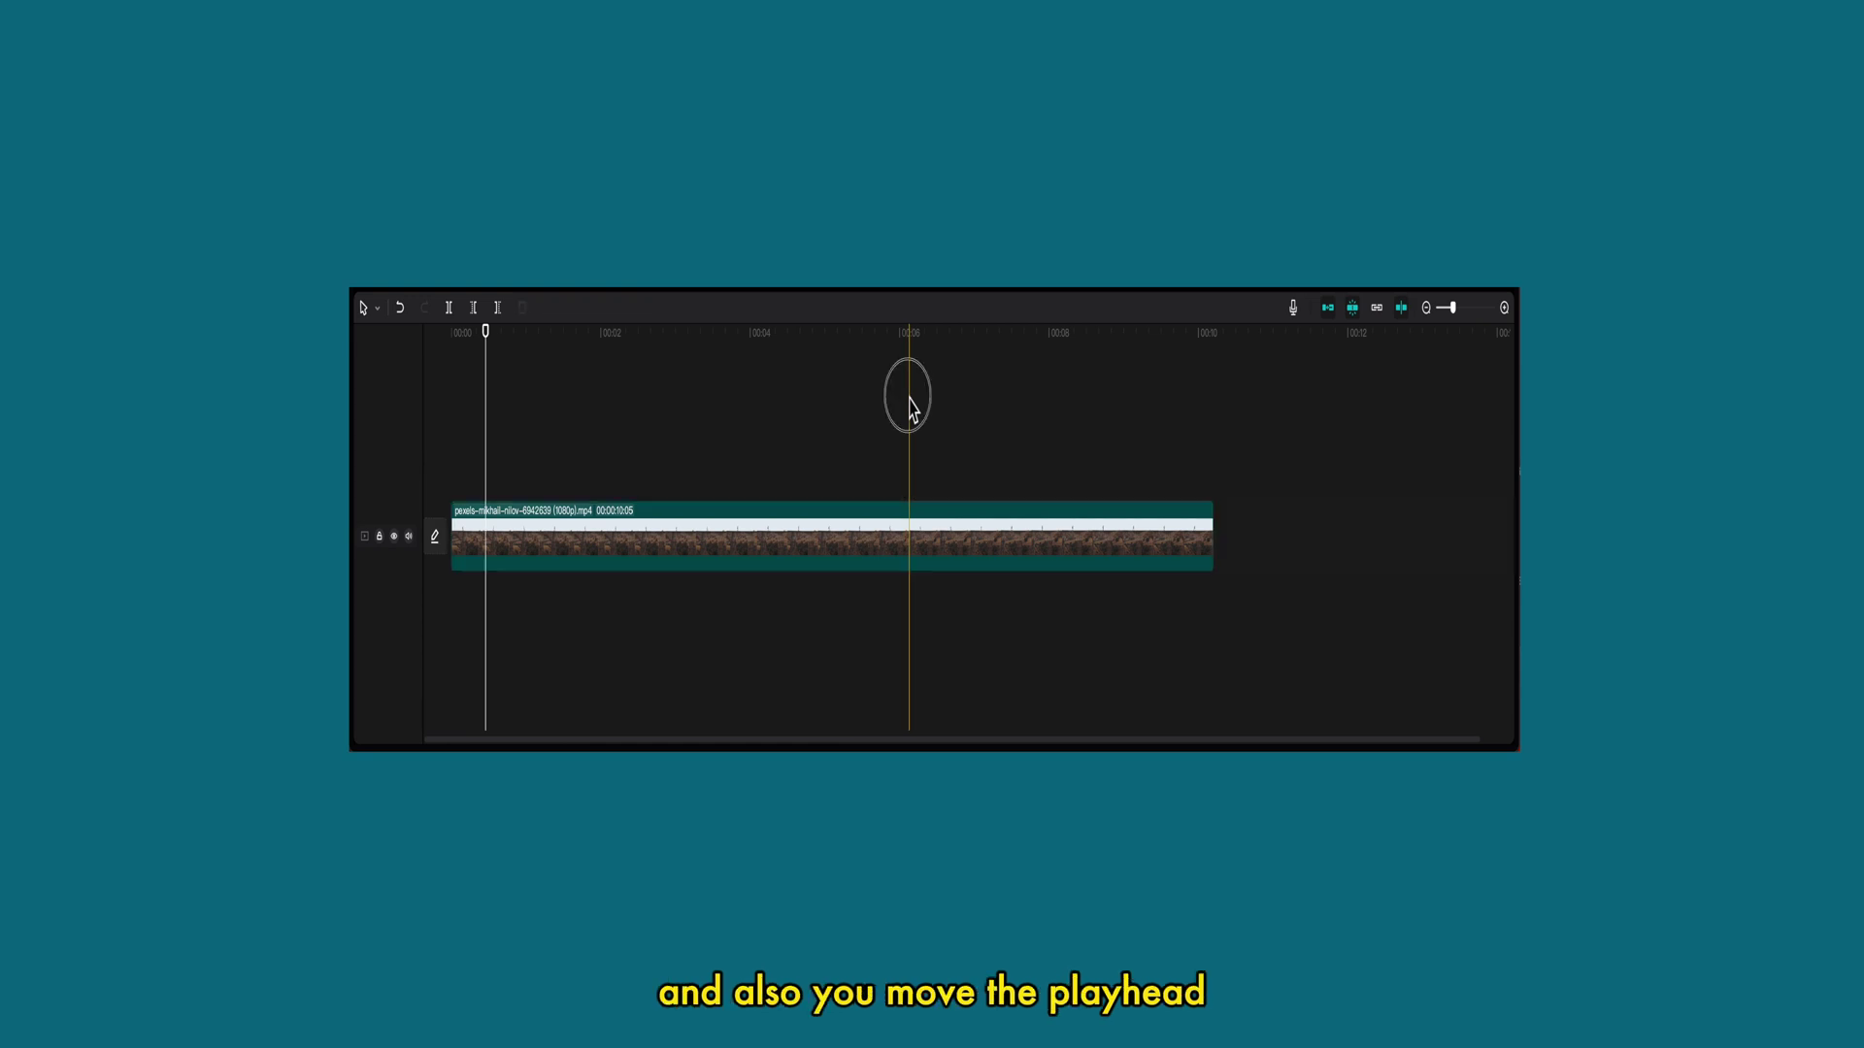
{"action": "left_click", "coordinate": [911, 540]}
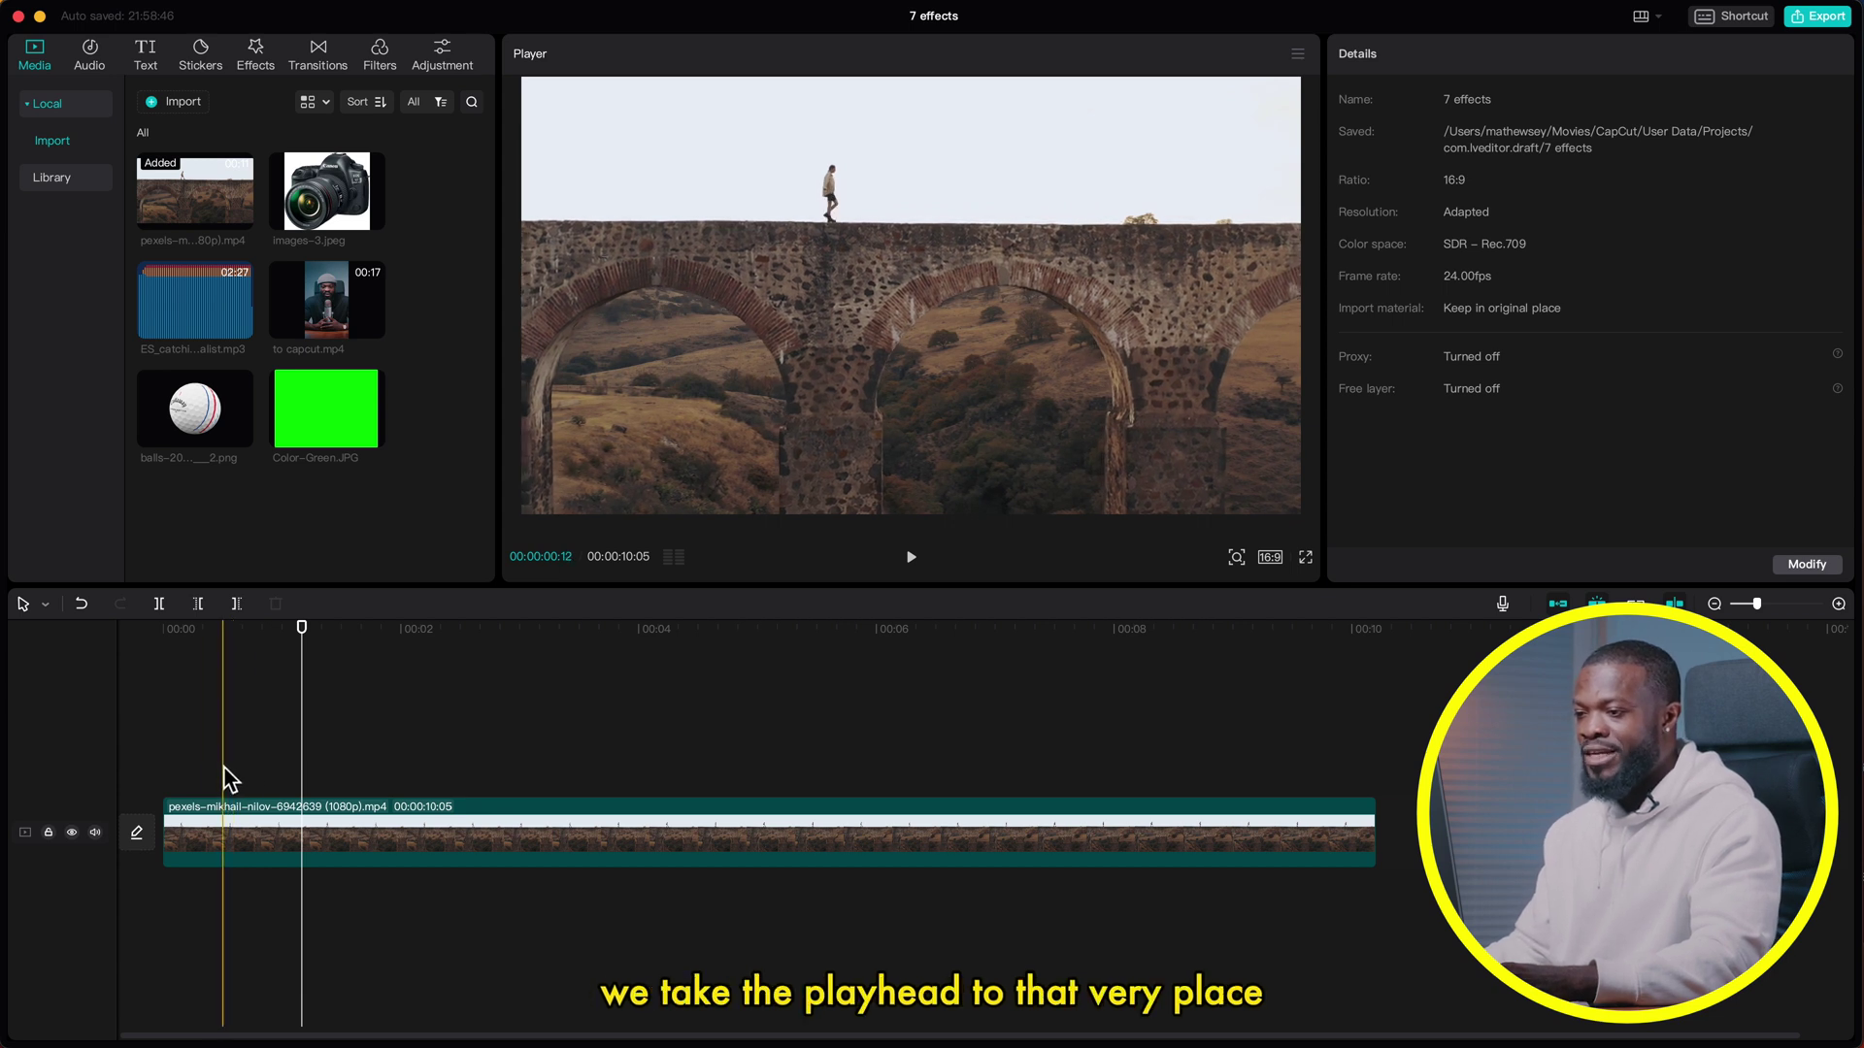
Add aqueduct scale and position keyframes at 00:00:00:11 and 00:00:06:03, at 100%
{"action": "left_click", "coordinate": [219, 767]}
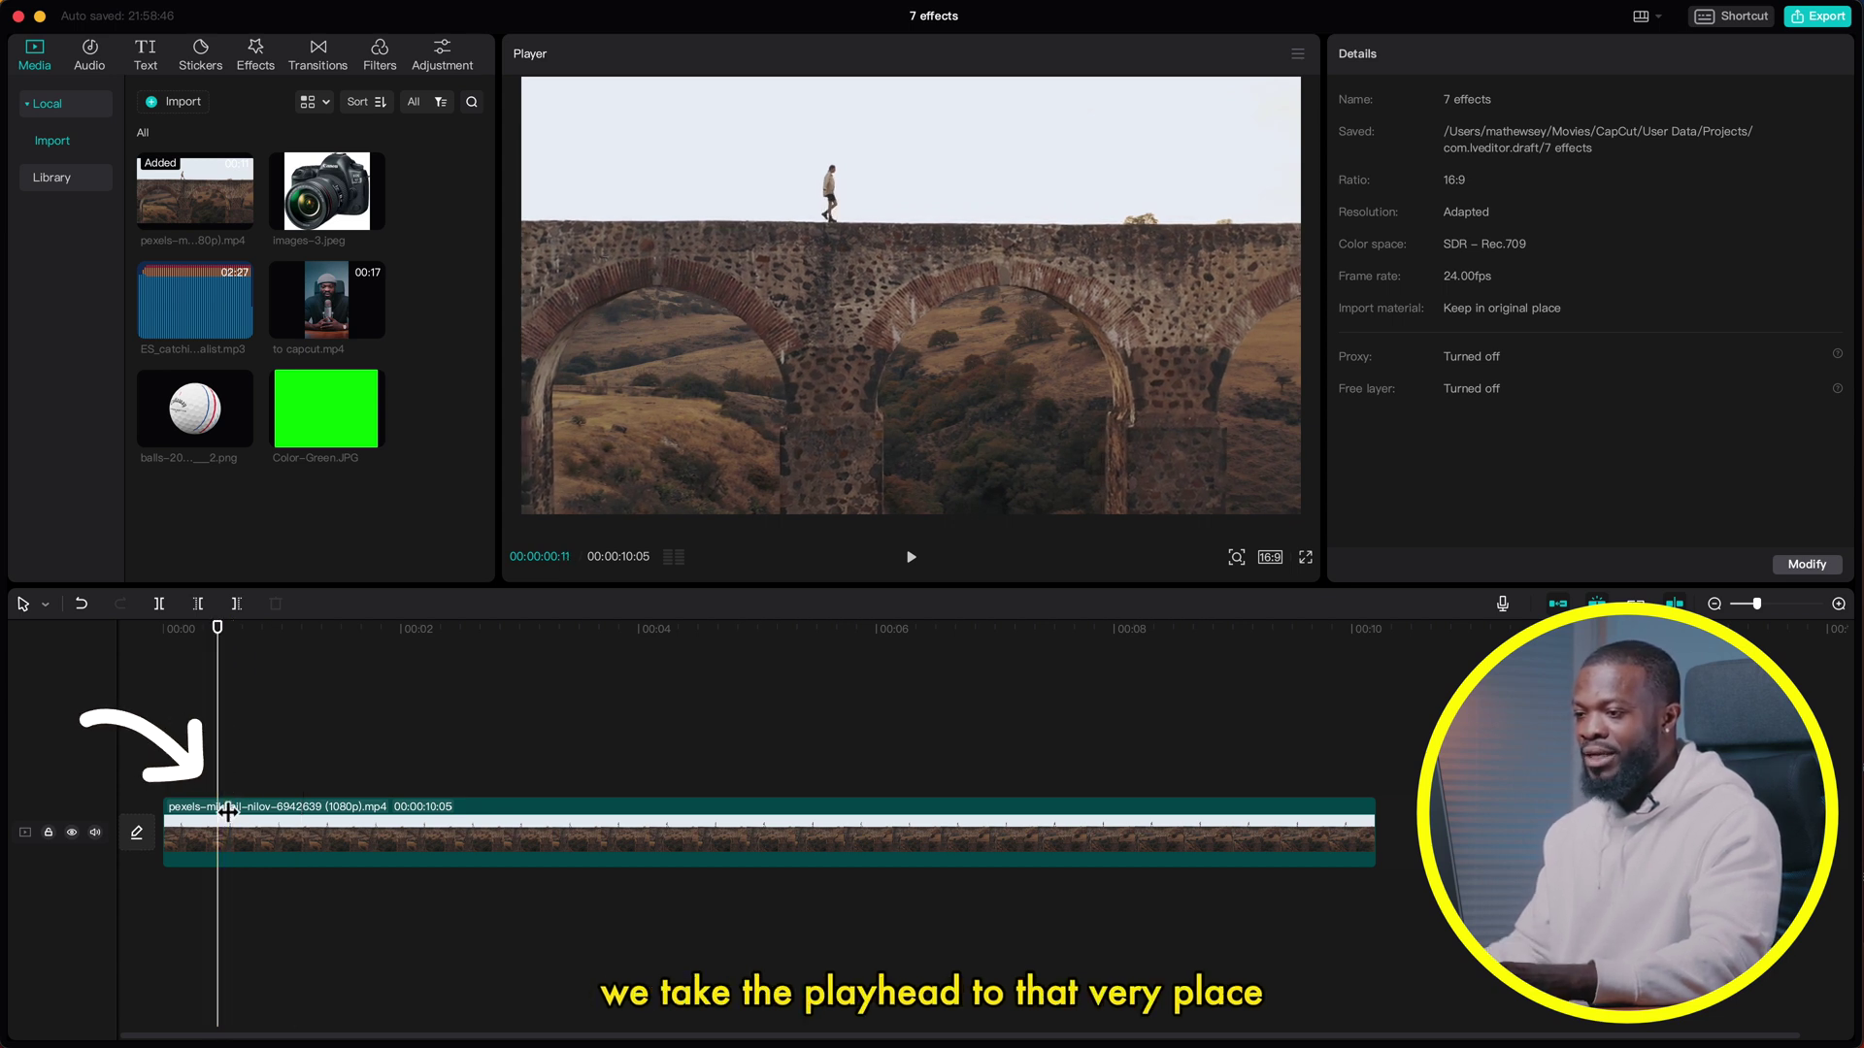
{"action": "left_click", "coordinate": [225, 831]}
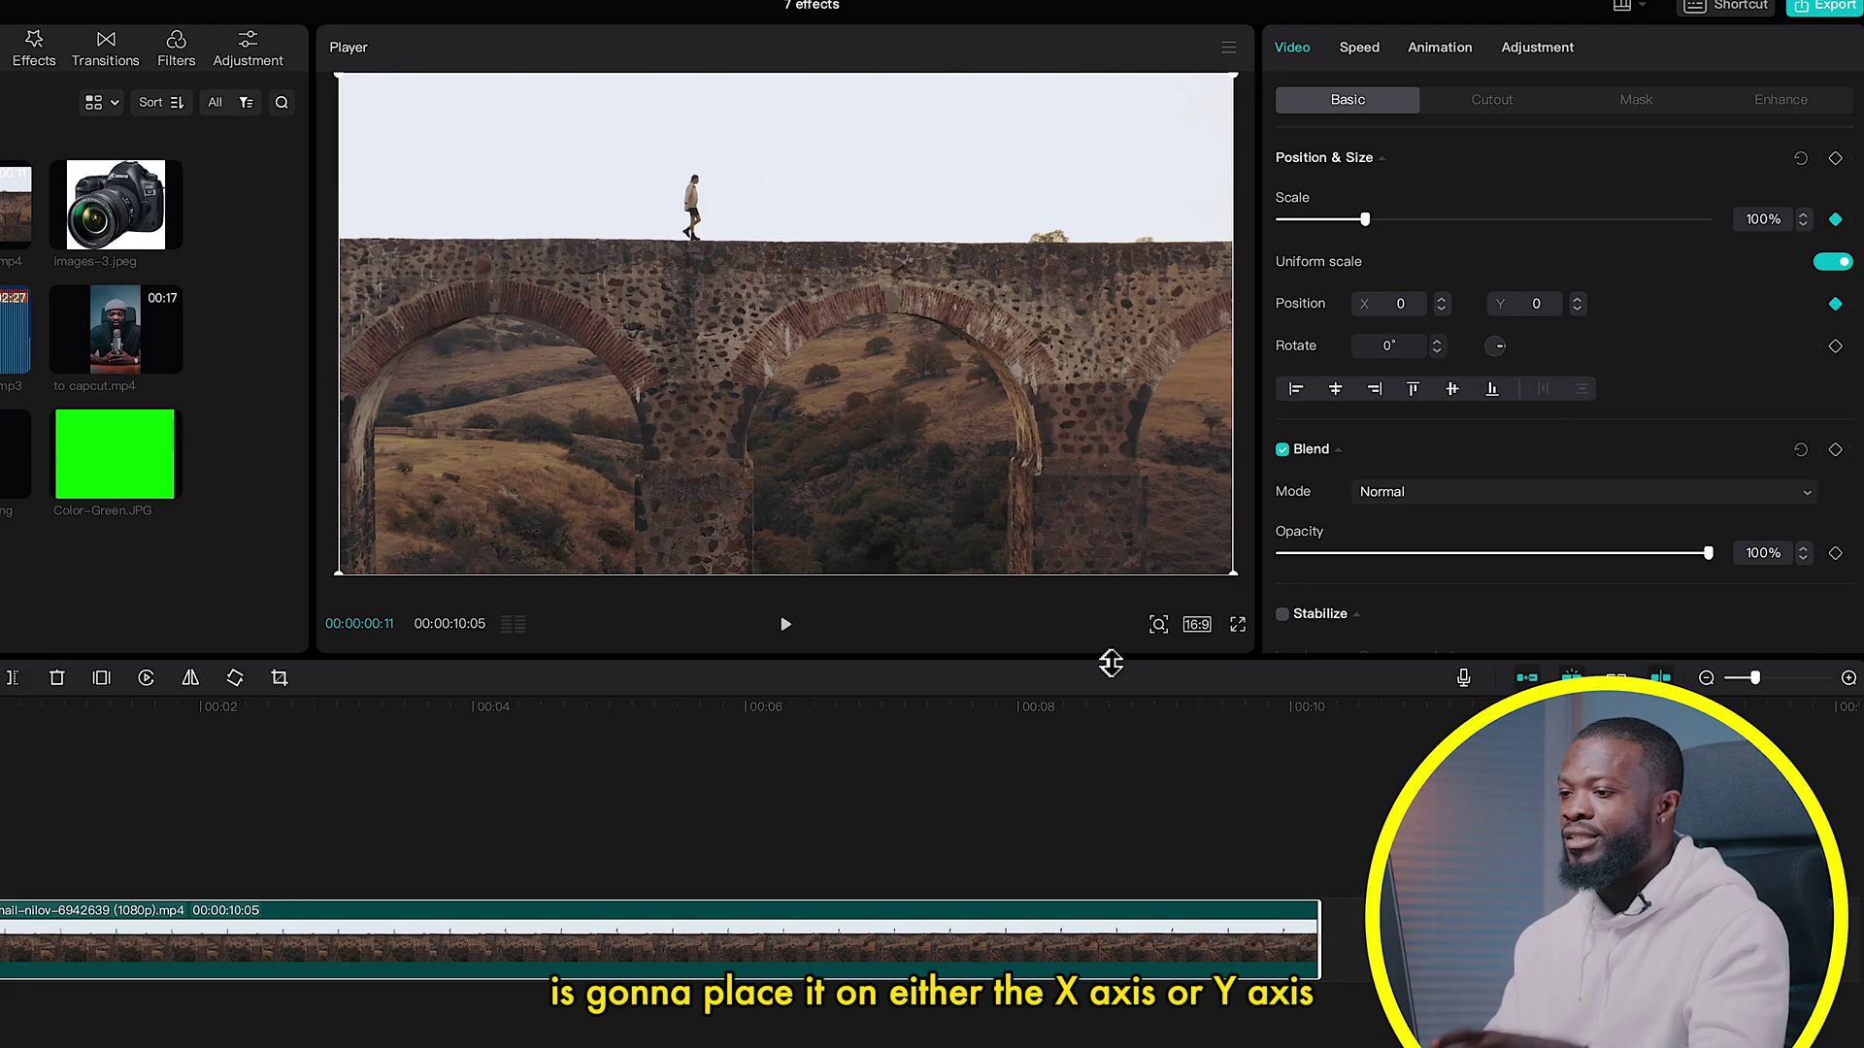
{"action": "left_click", "coordinate": [763, 783]}
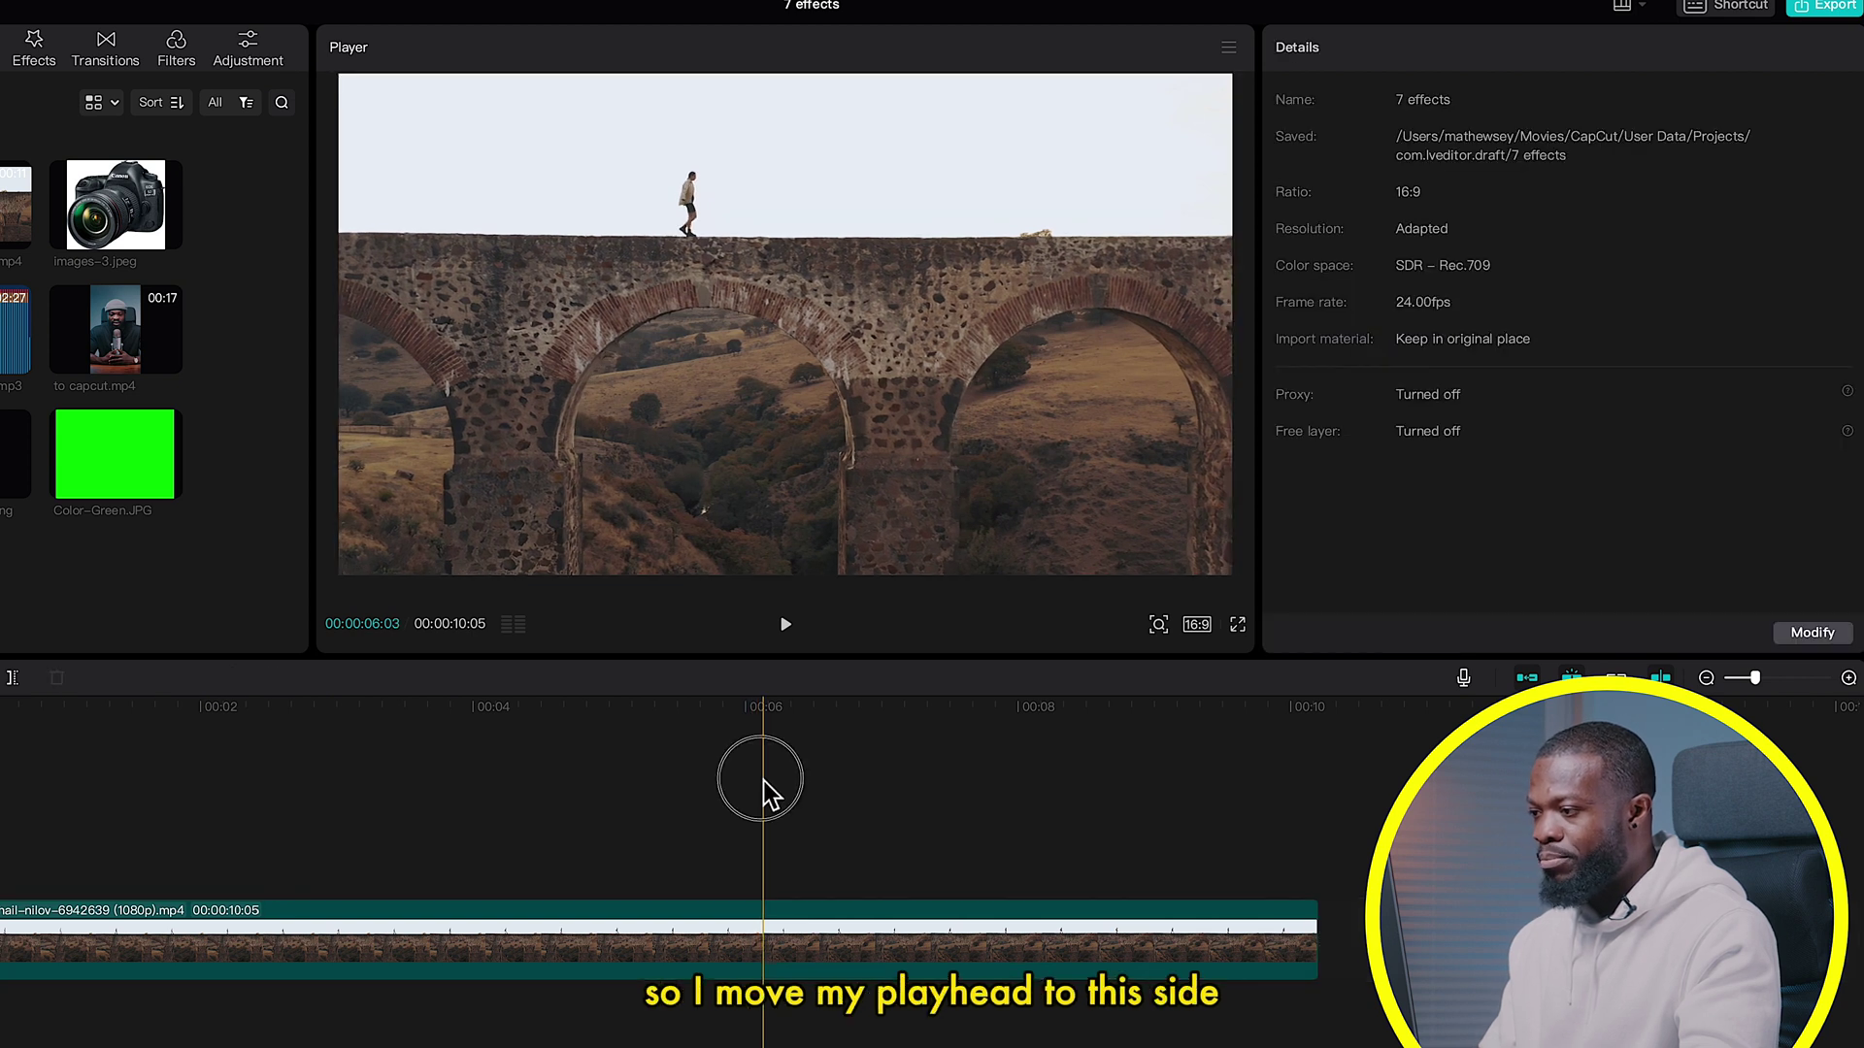
{"action": "left_click", "coordinate": [769, 946]}
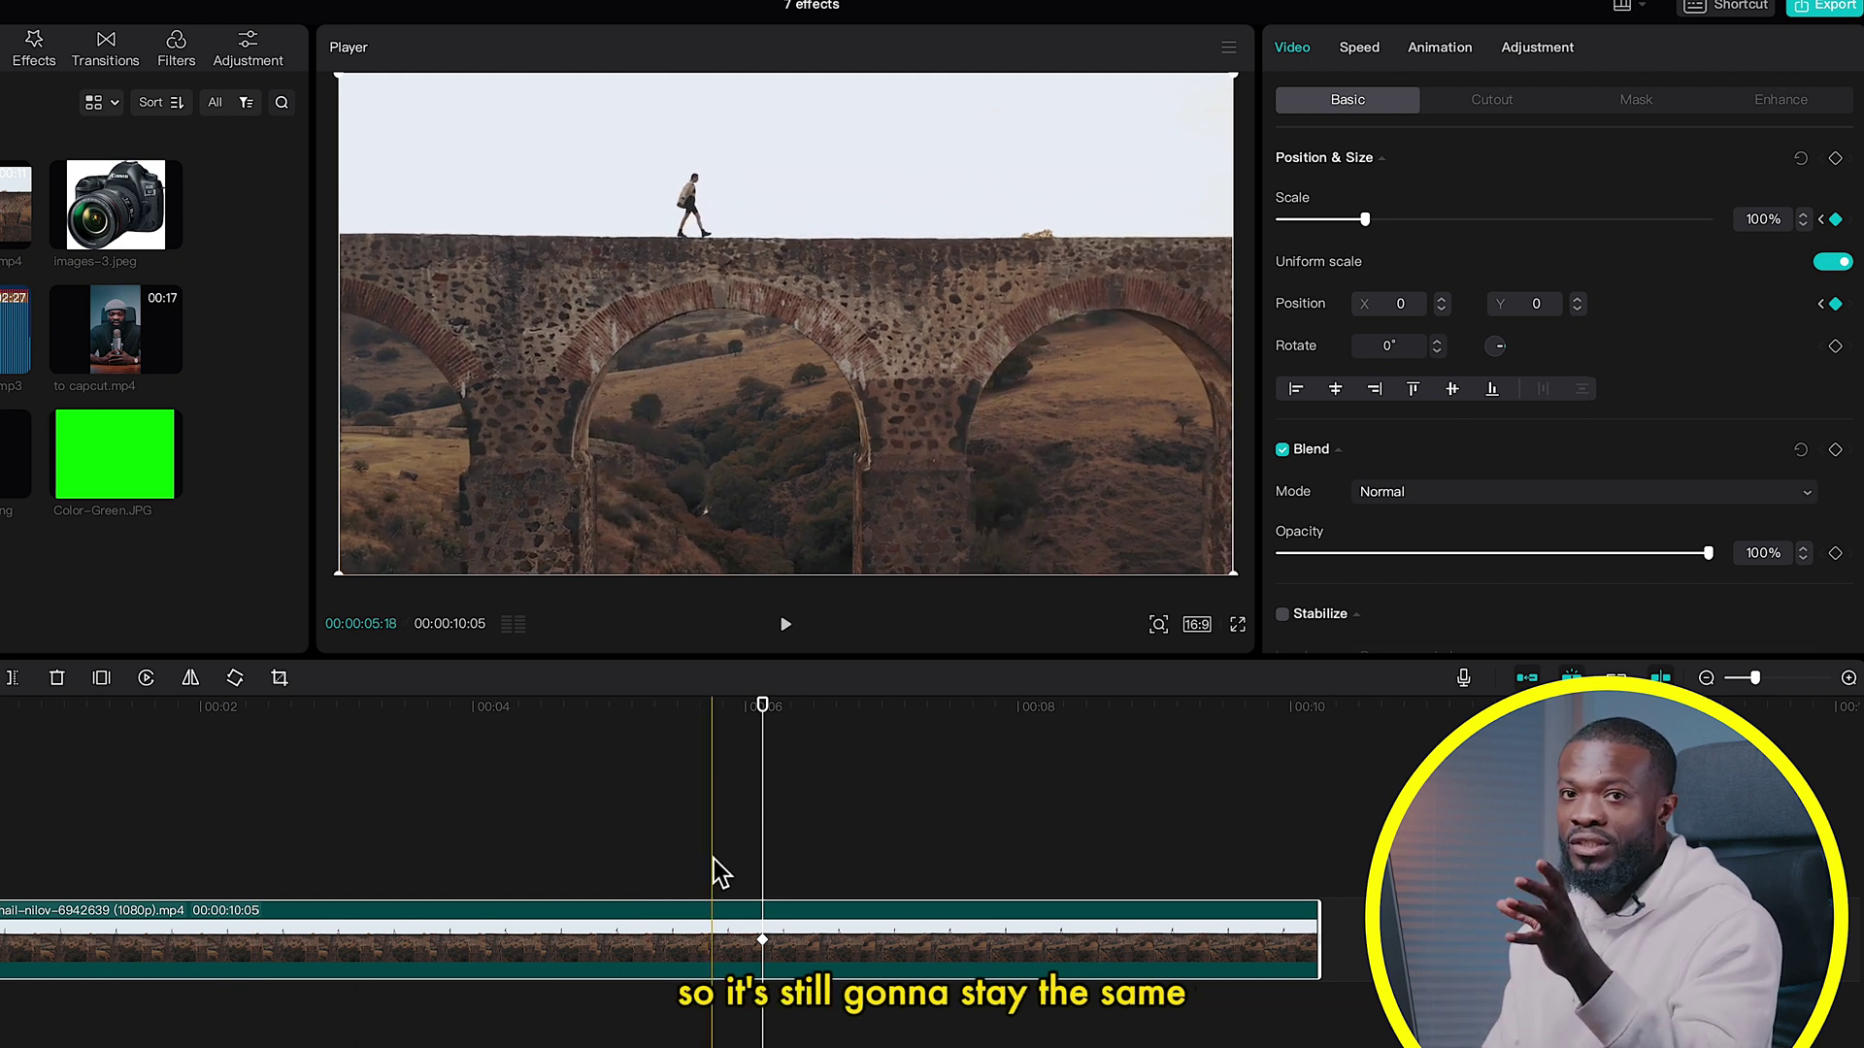
Zoom the 06:03 keyframe to 210% and reframe it at X 756, Y -906 on the walker
{"action": "left_click_drag", "start_coordinate": [1365, 219], "coordinate": [1461, 222]}
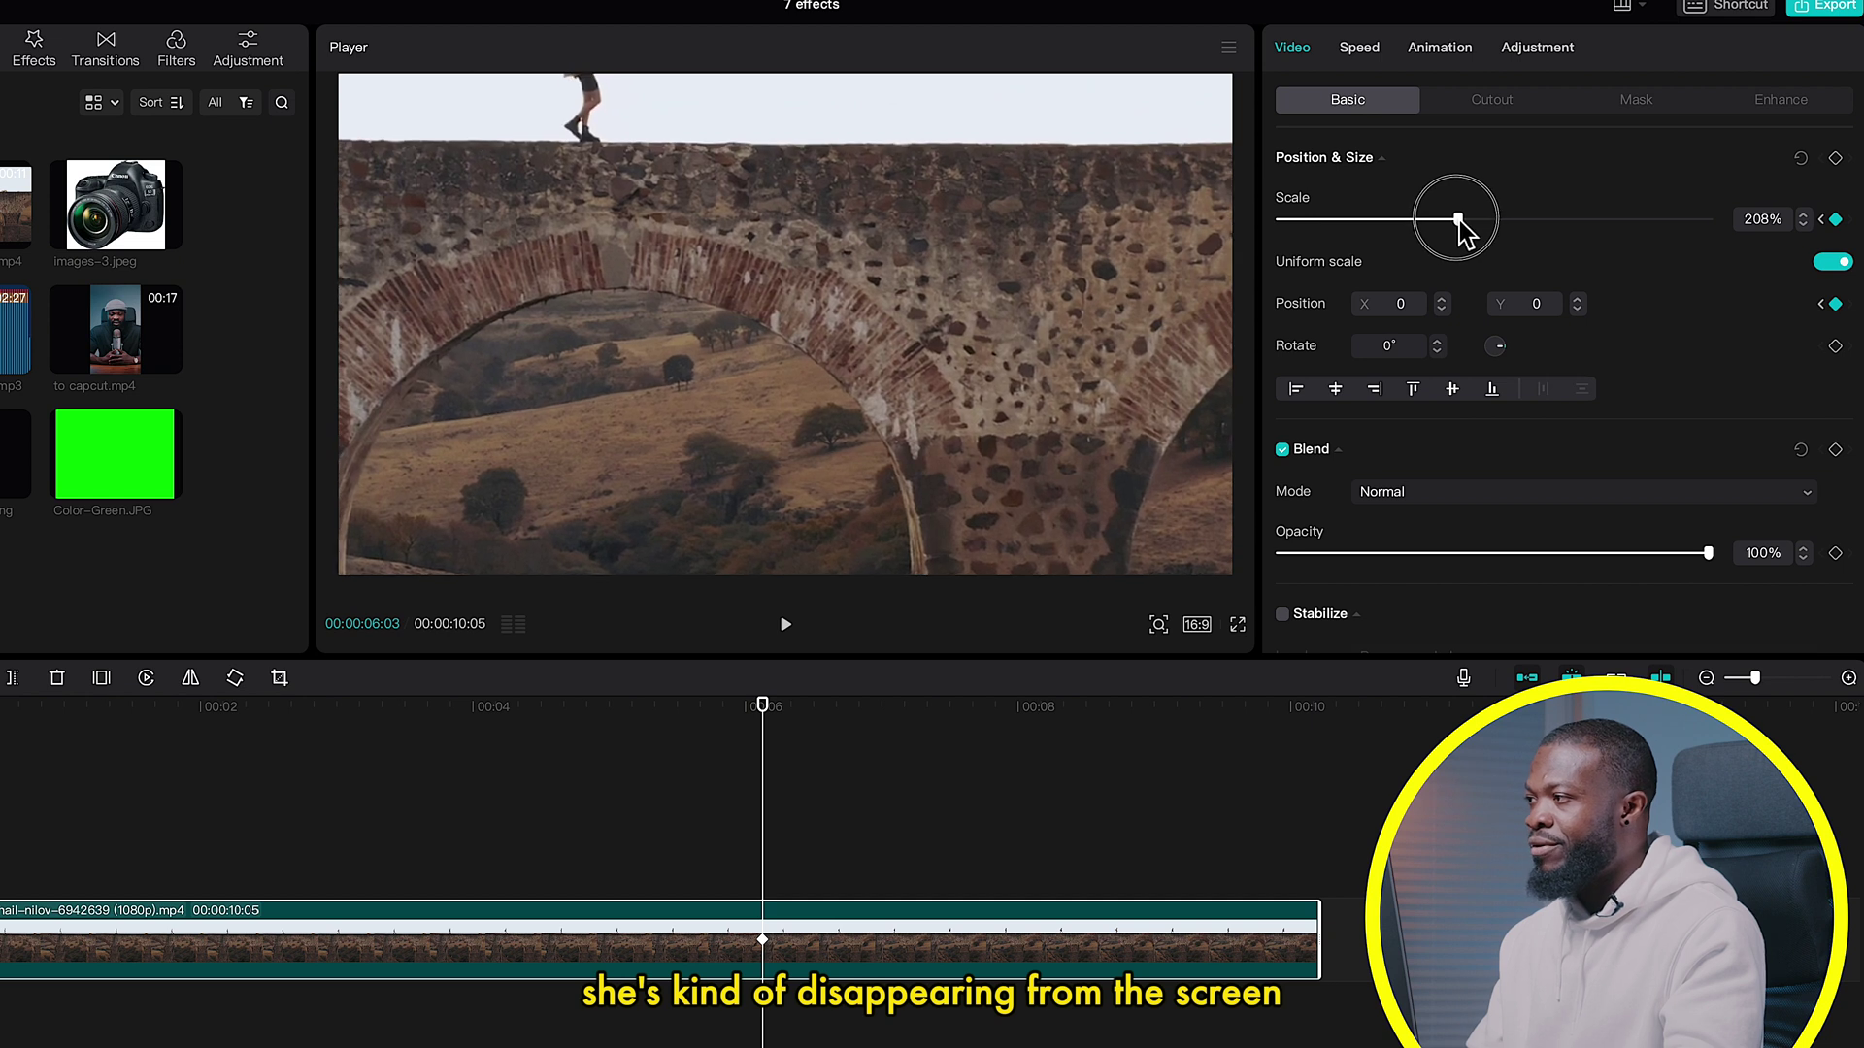
{"action": "left_click_drag", "start_coordinate": [656, 237], "coordinate": [824, 446]}
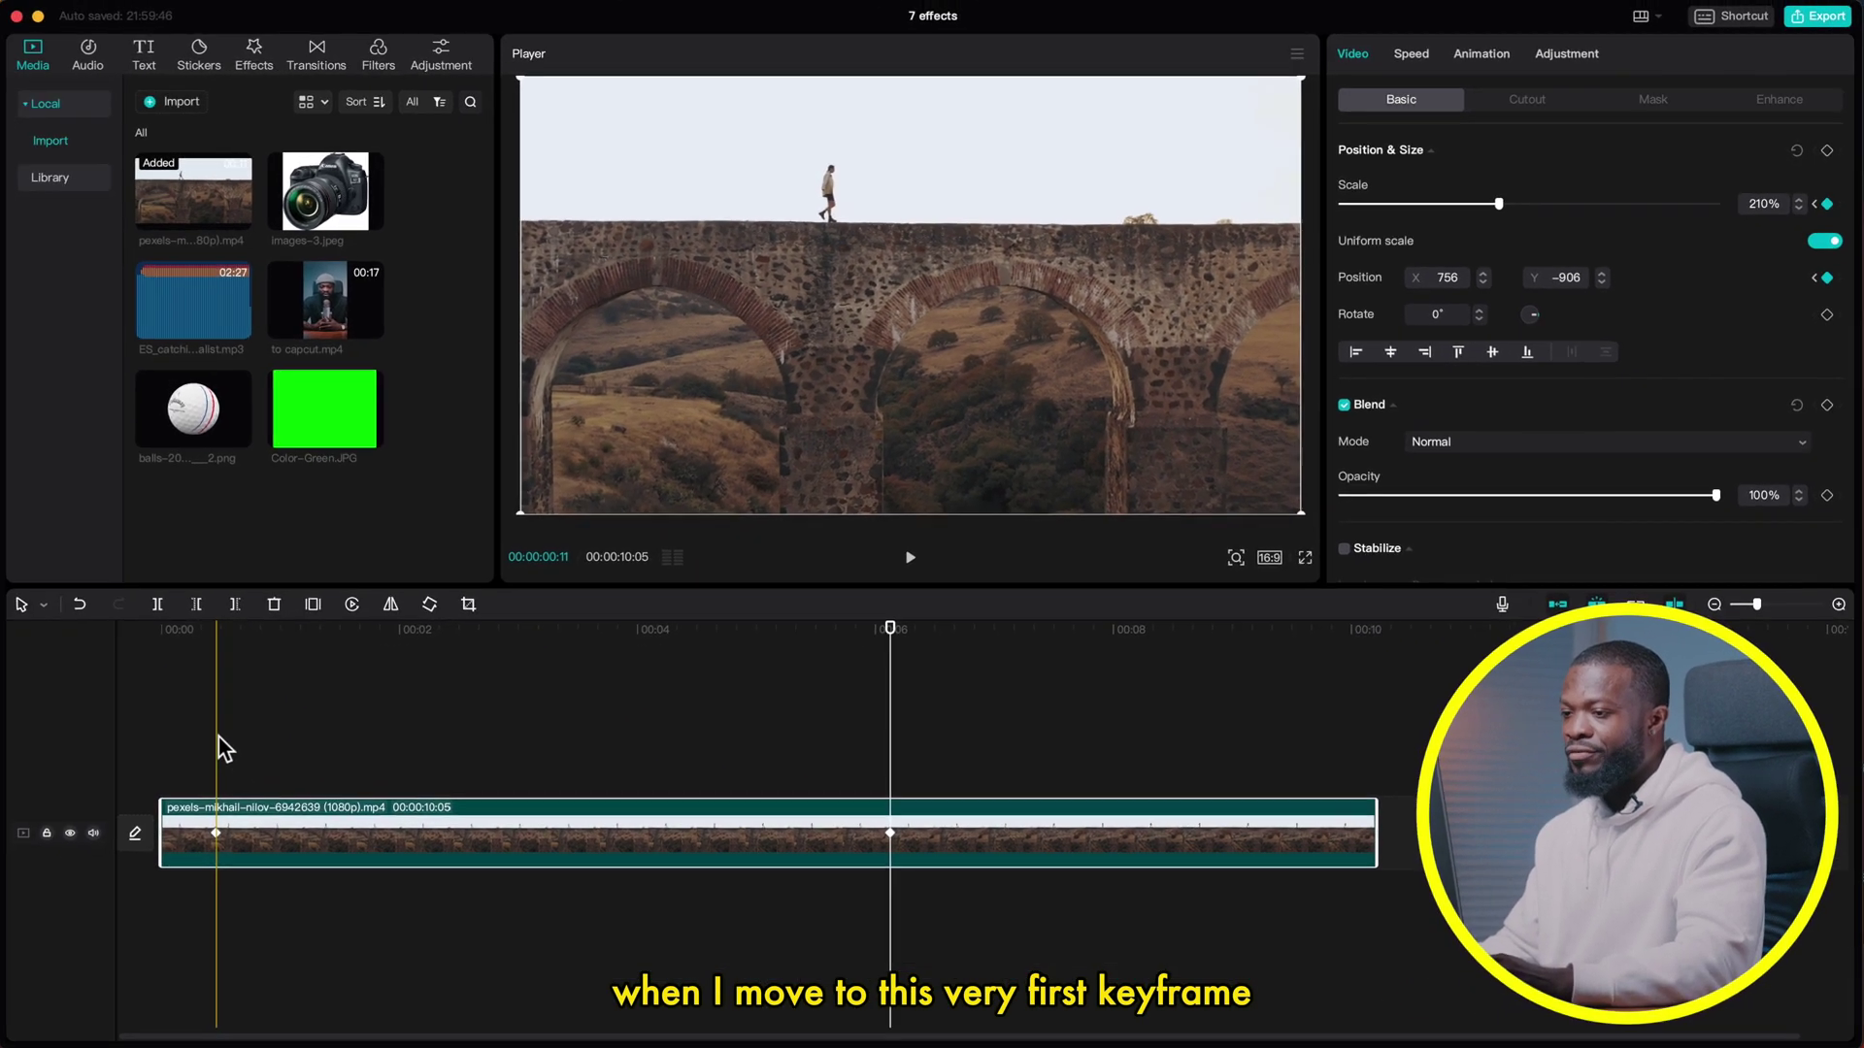
{"action": "left_click", "coordinate": [219, 771]}
{"action": "left_click", "coordinate": [231, 806]}
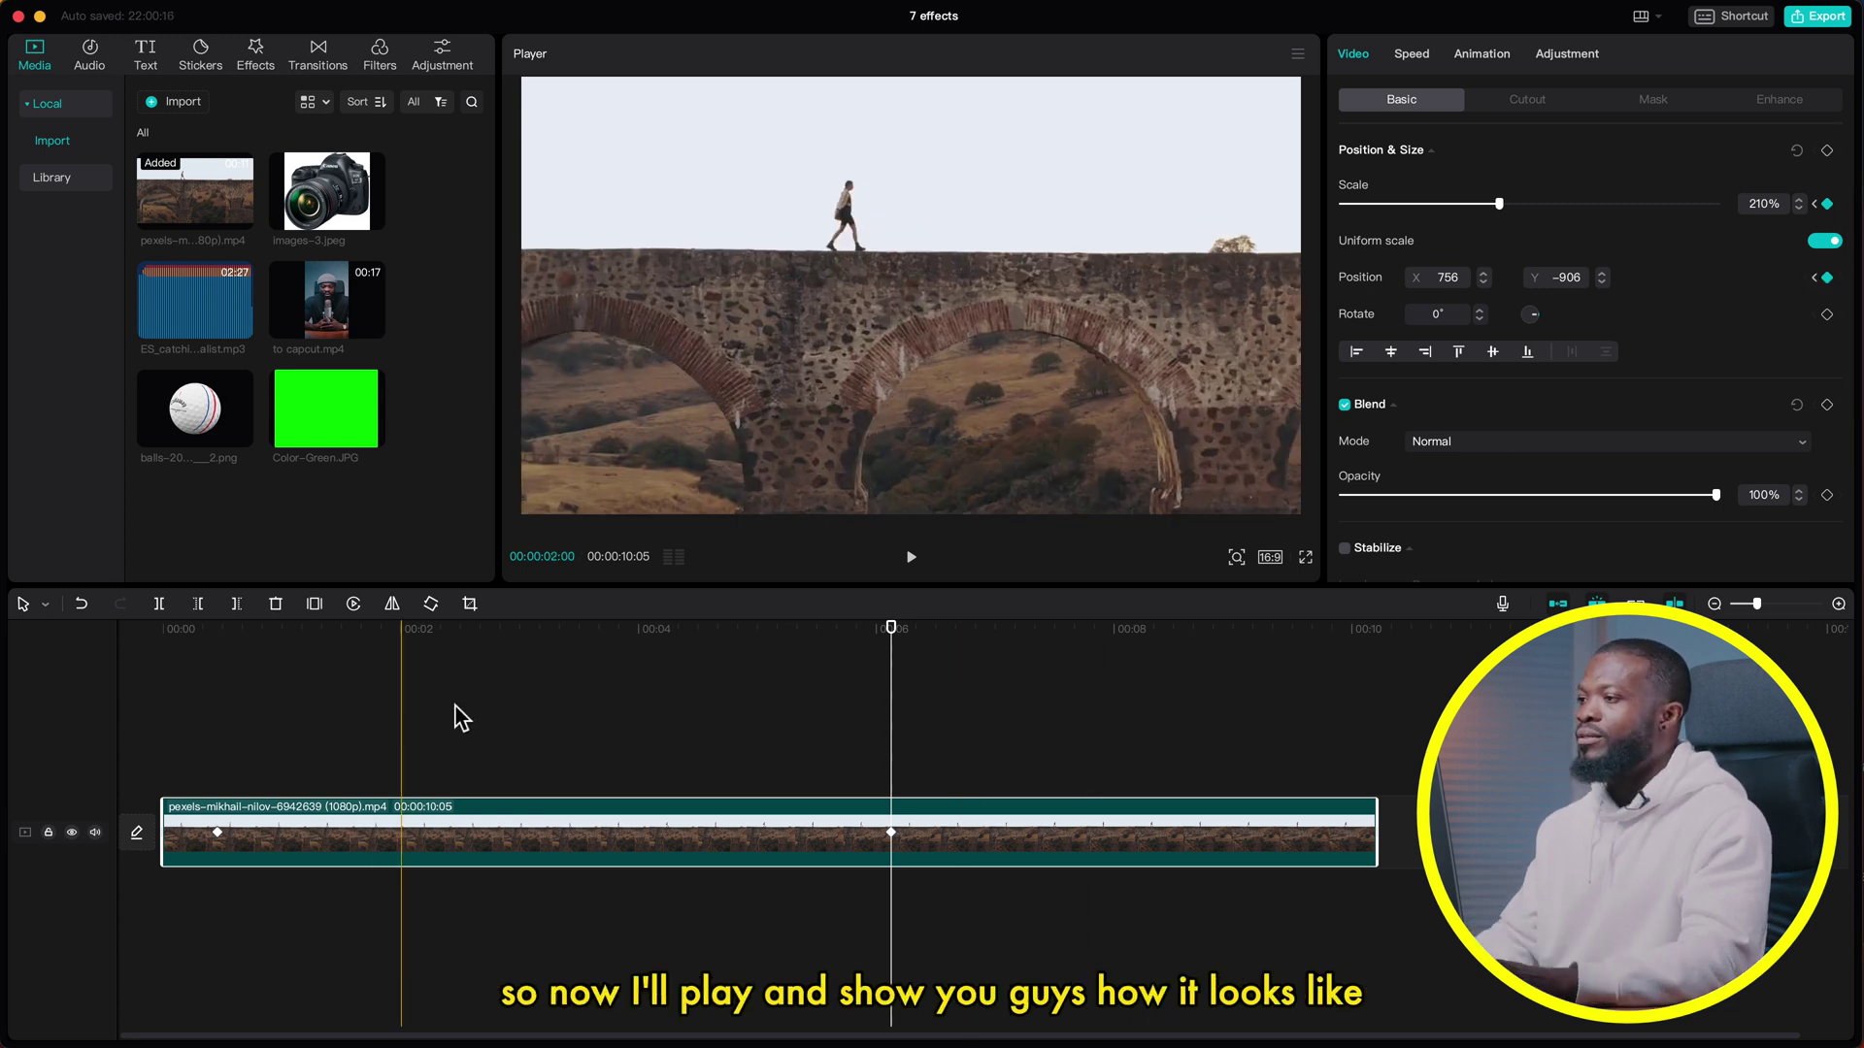
{"action": "left_click", "coordinate": [220, 732]}
{"action": "key", "text": "space"}
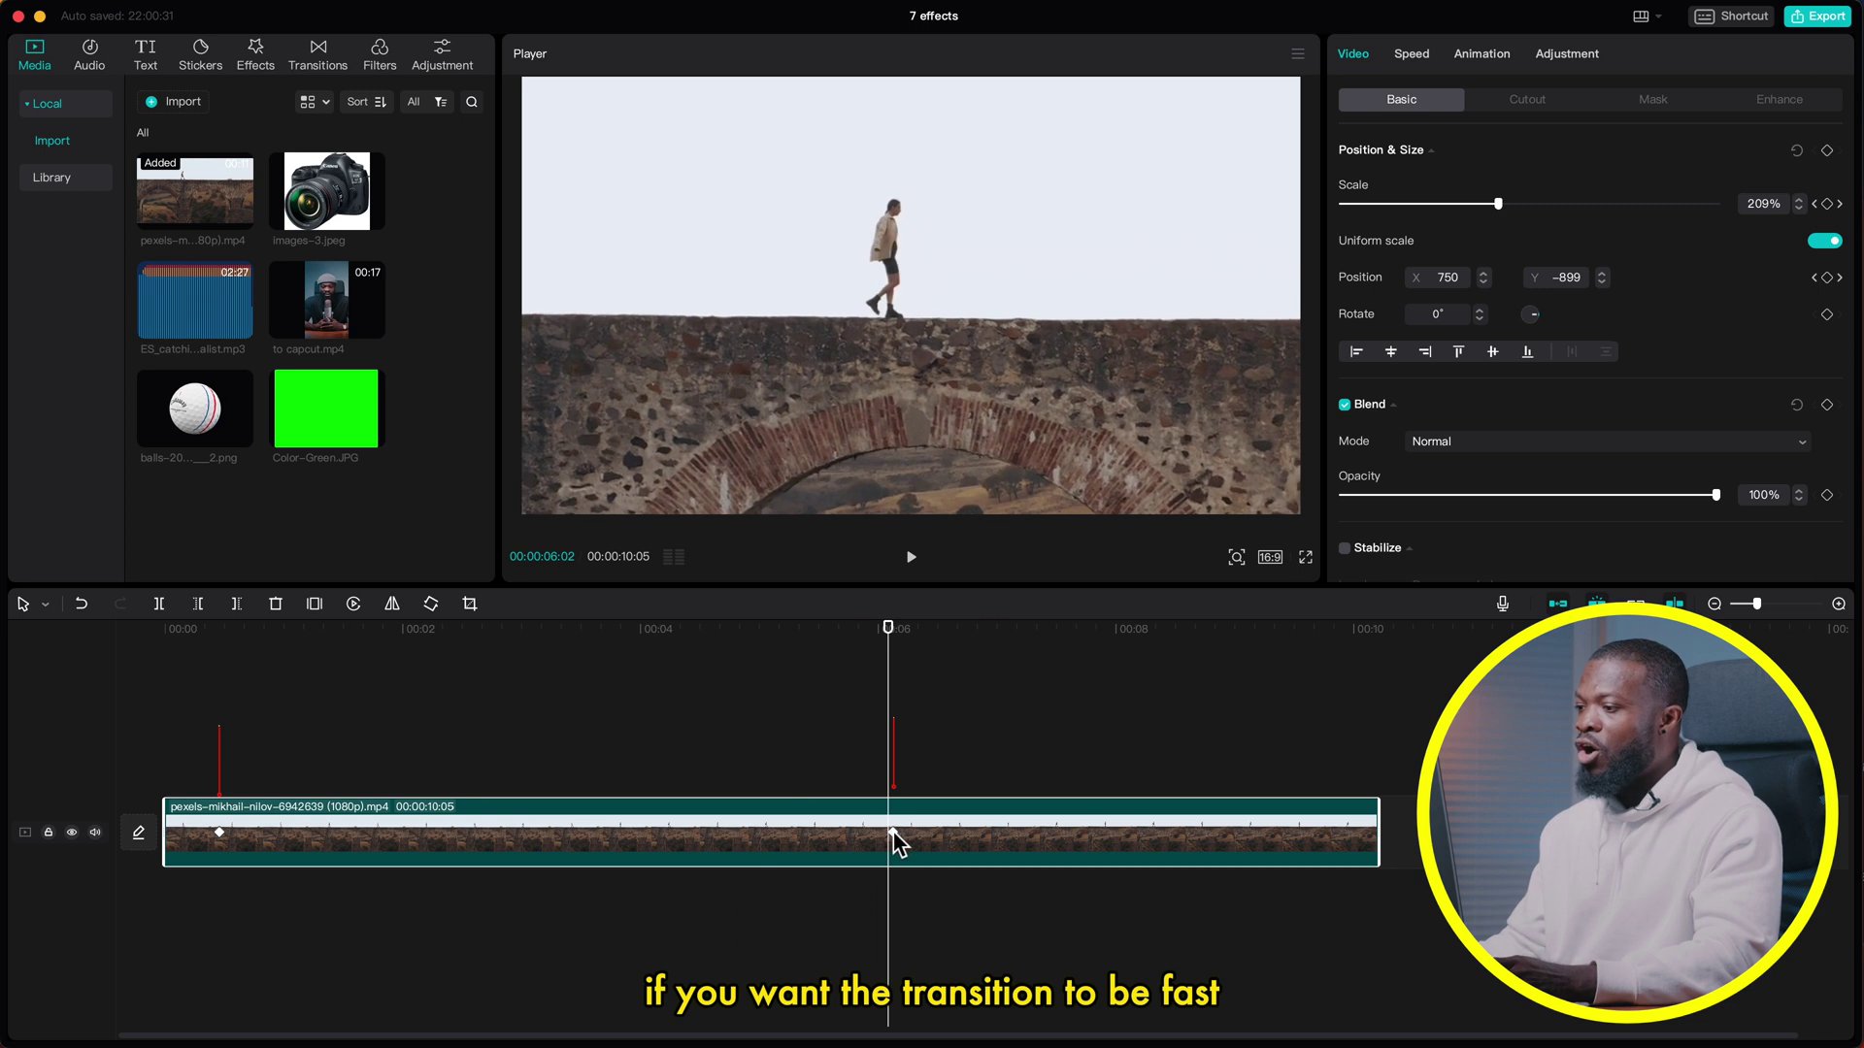
Move the aqueduct's second keyframe closer to the first and preview the faster zoom
{"action": "left_click", "coordinate": [893, 832]}
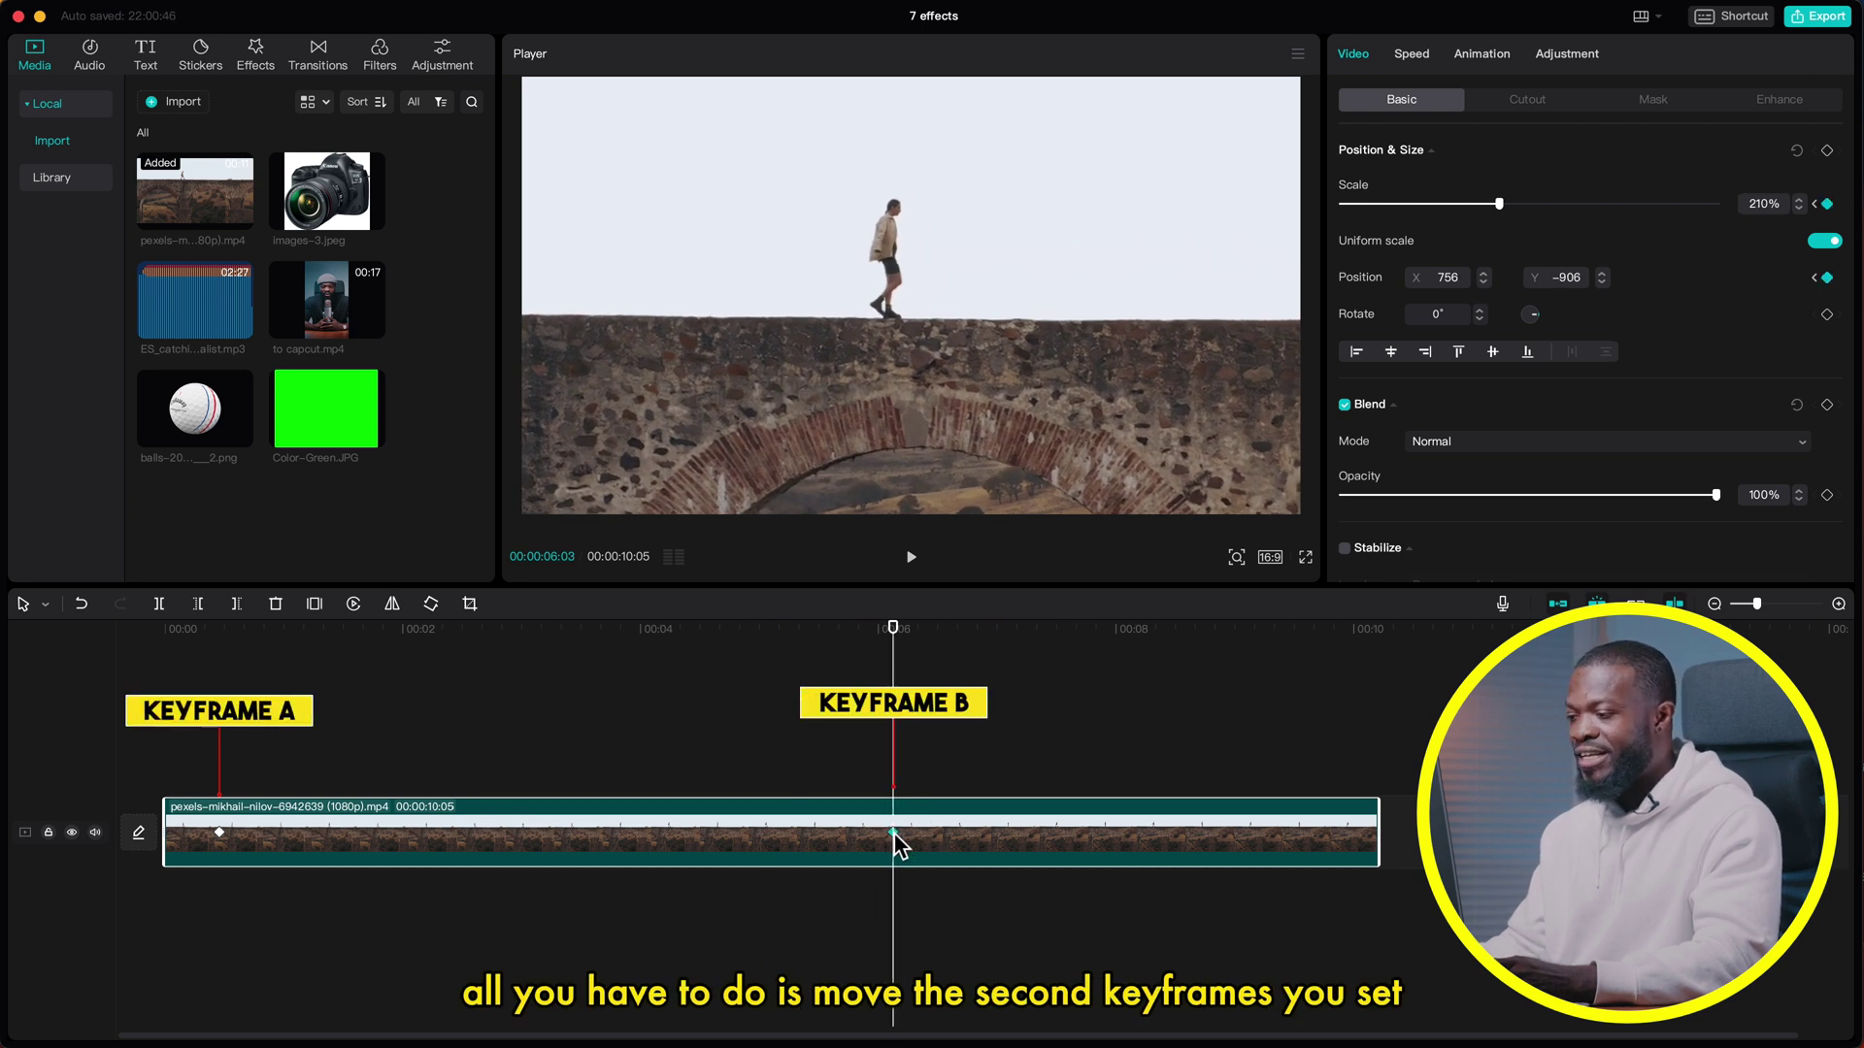
{"action": "left_click_drag", "start_coordinate": [894, 833], "coordinate": [377, 835]}
{"action": "left_click", "coordinate": [217, 766]}
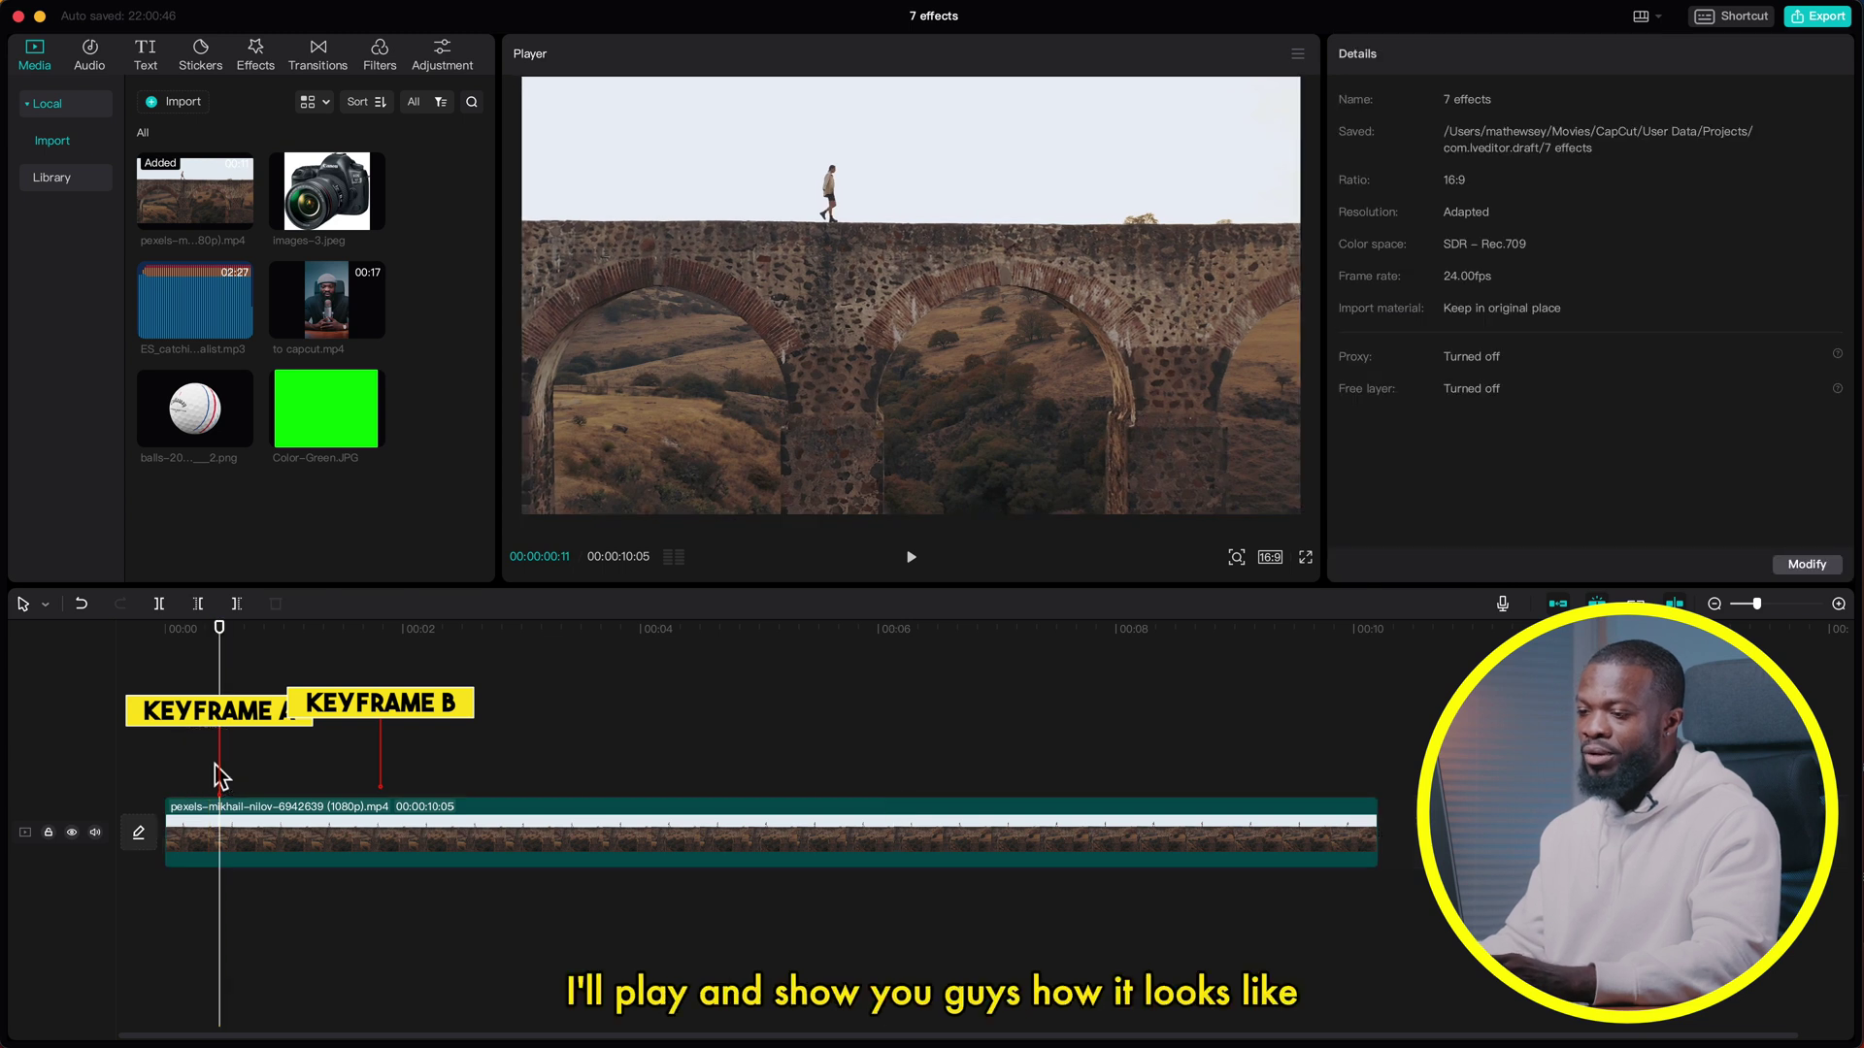
{"action": "key", "text": "space"}
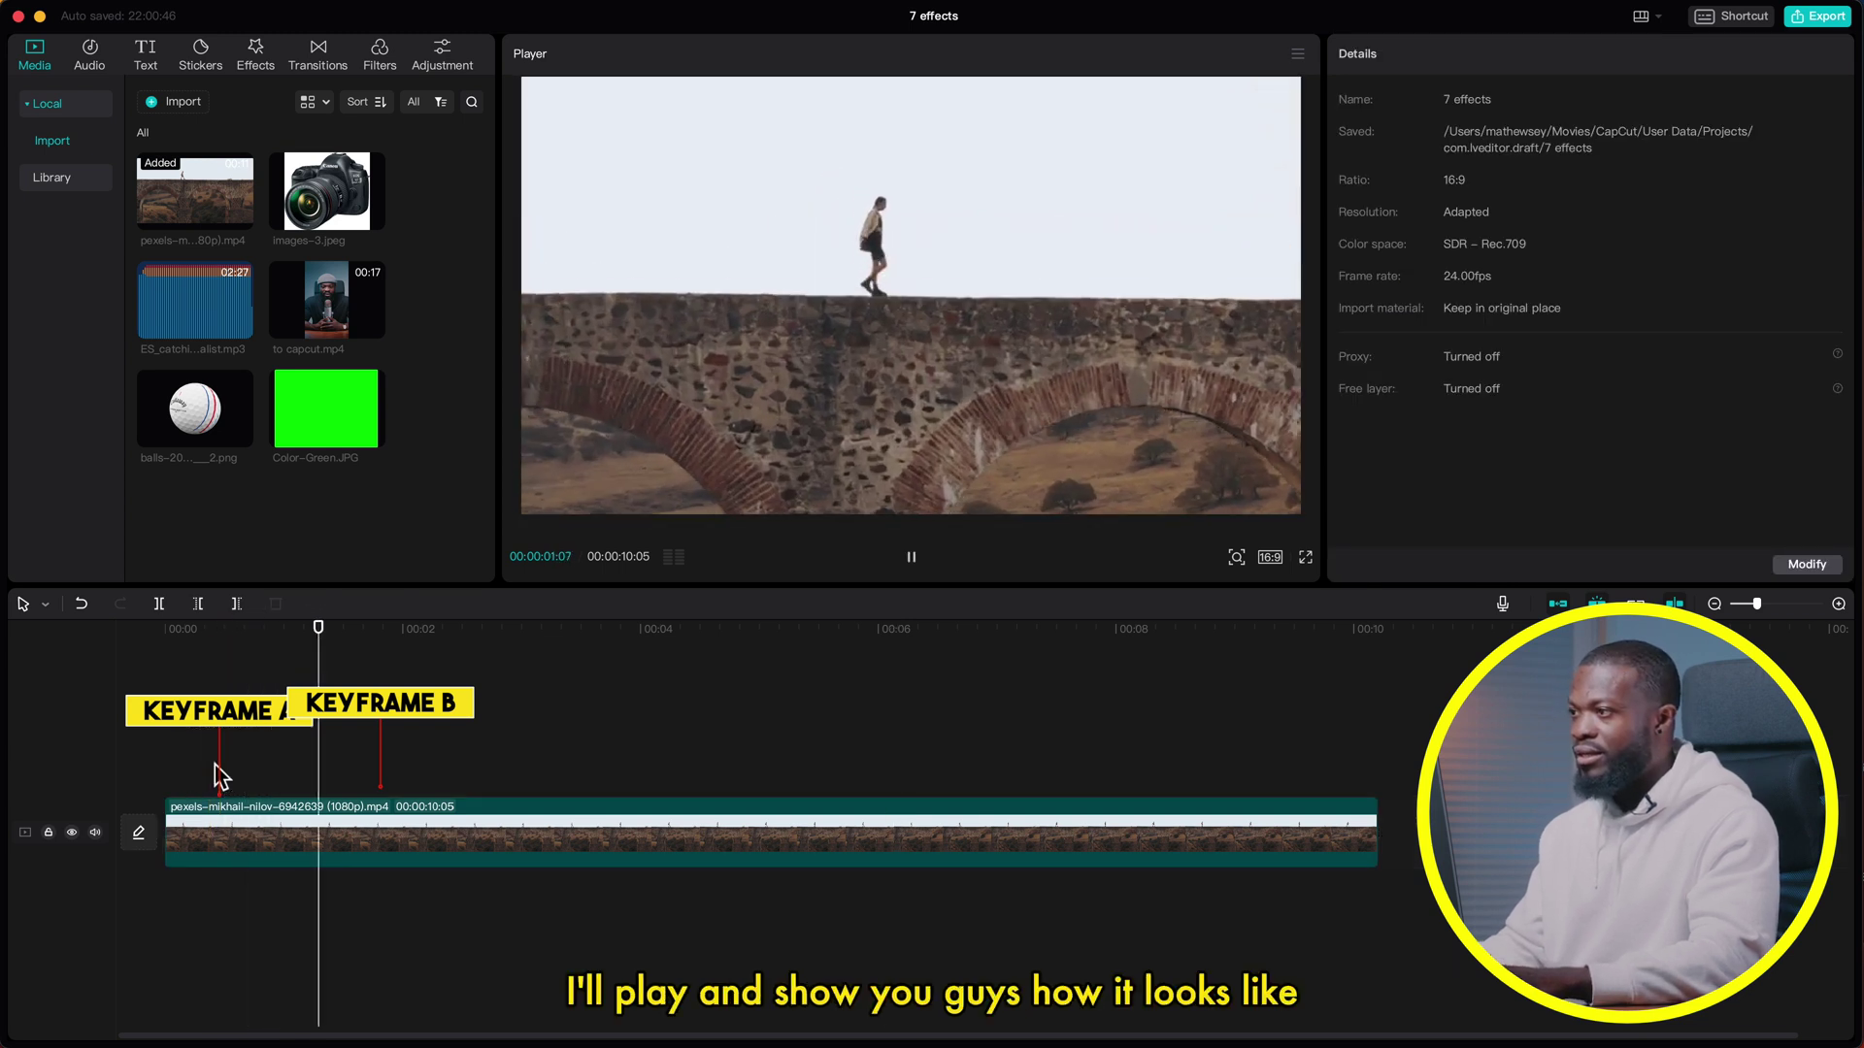
{"action": "key", "text": "space"}
Drag the second keyframe far from the first and preview the slower aqueduct zoom
{"action": "left_click", "coordinate": [250, 827]}
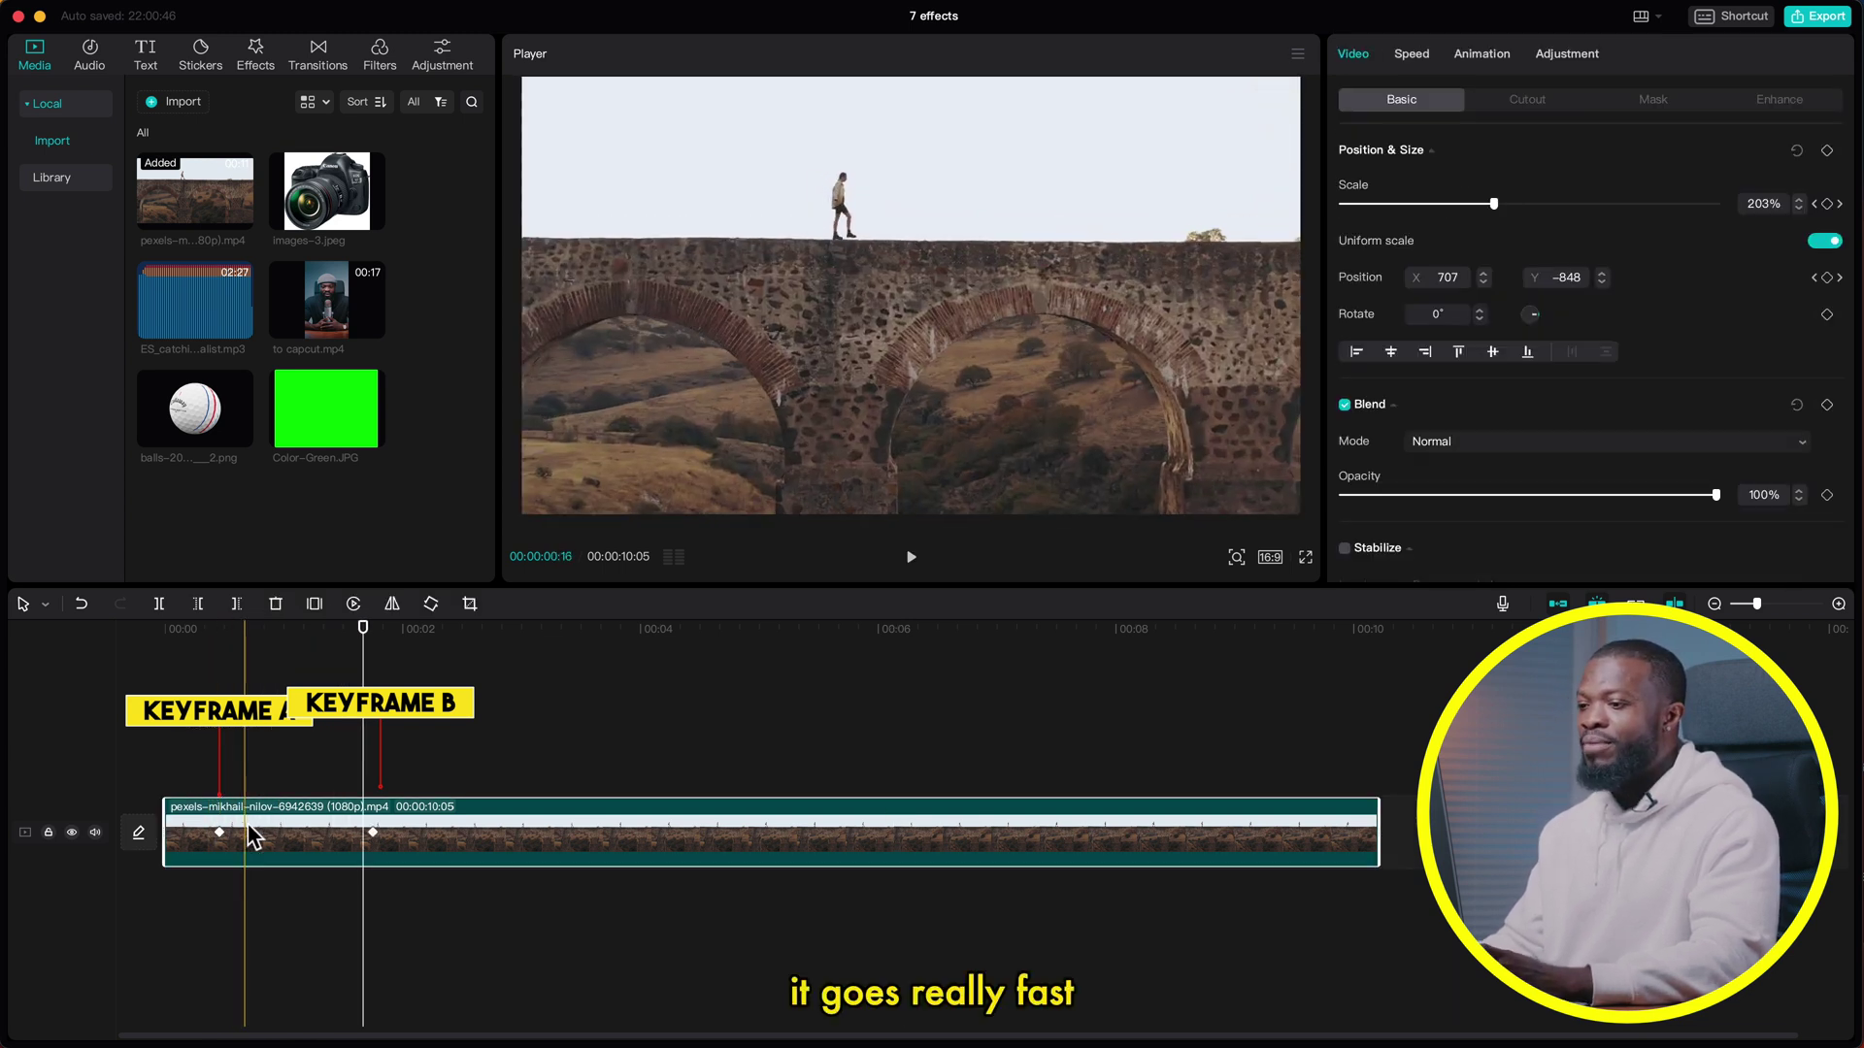
{"action": "left_click_drag", "start_coordinate": [373, 832], "coordinate": [1211, 837]}
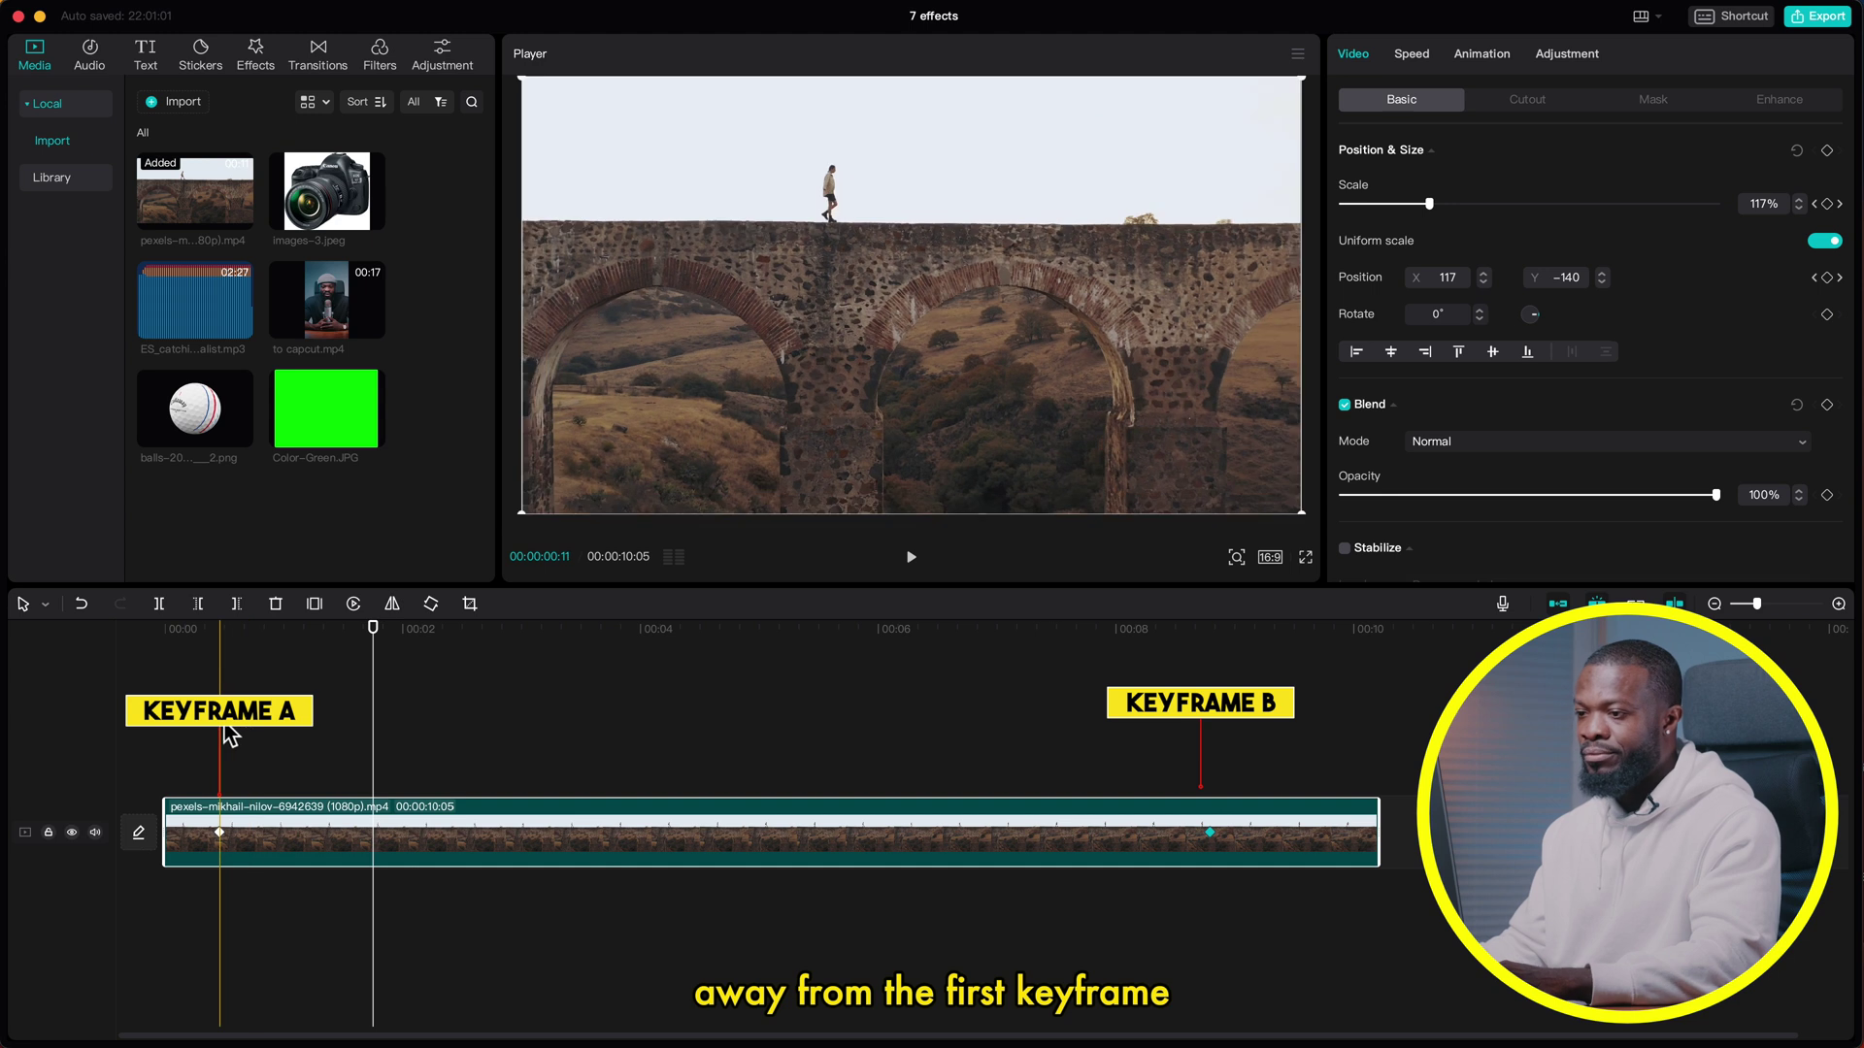
{"action": "left_click", "coordinate": [217, 738]}
{"action": "key", "text": "space"}
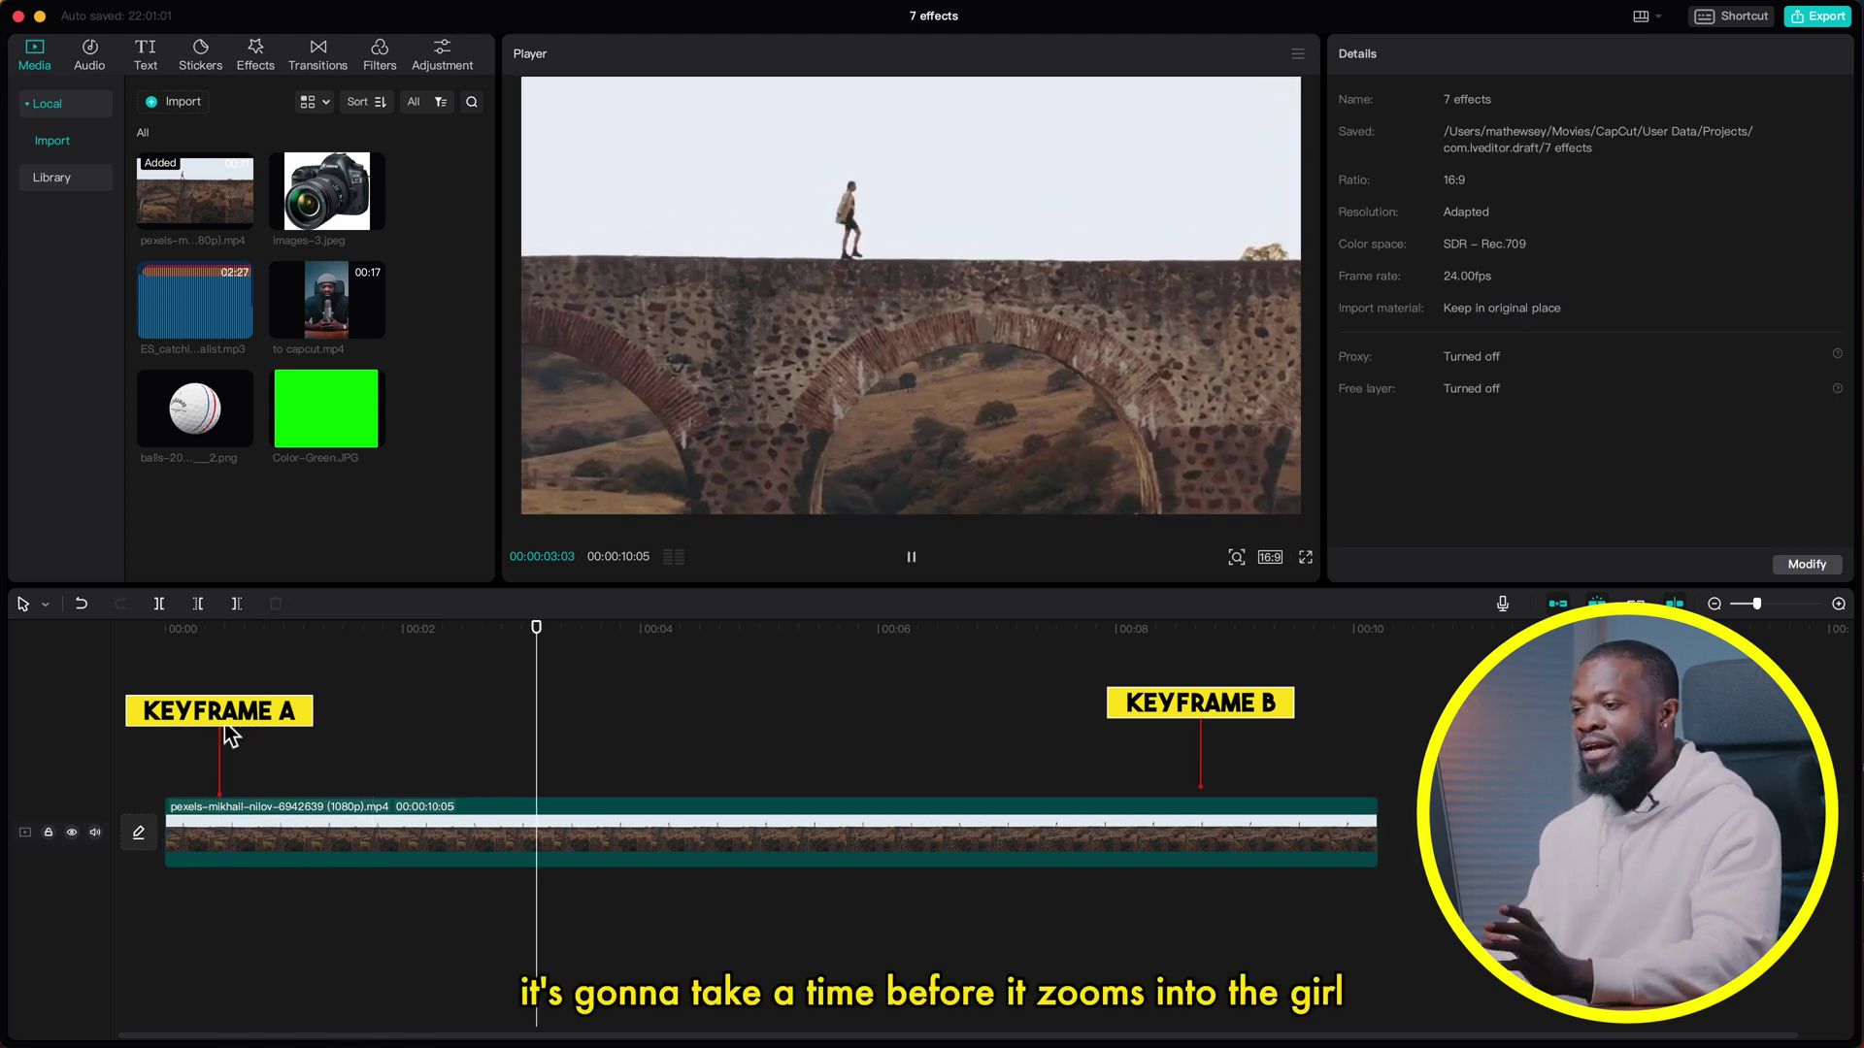
{"action": "left_click", "coordinate": [759, 804]}
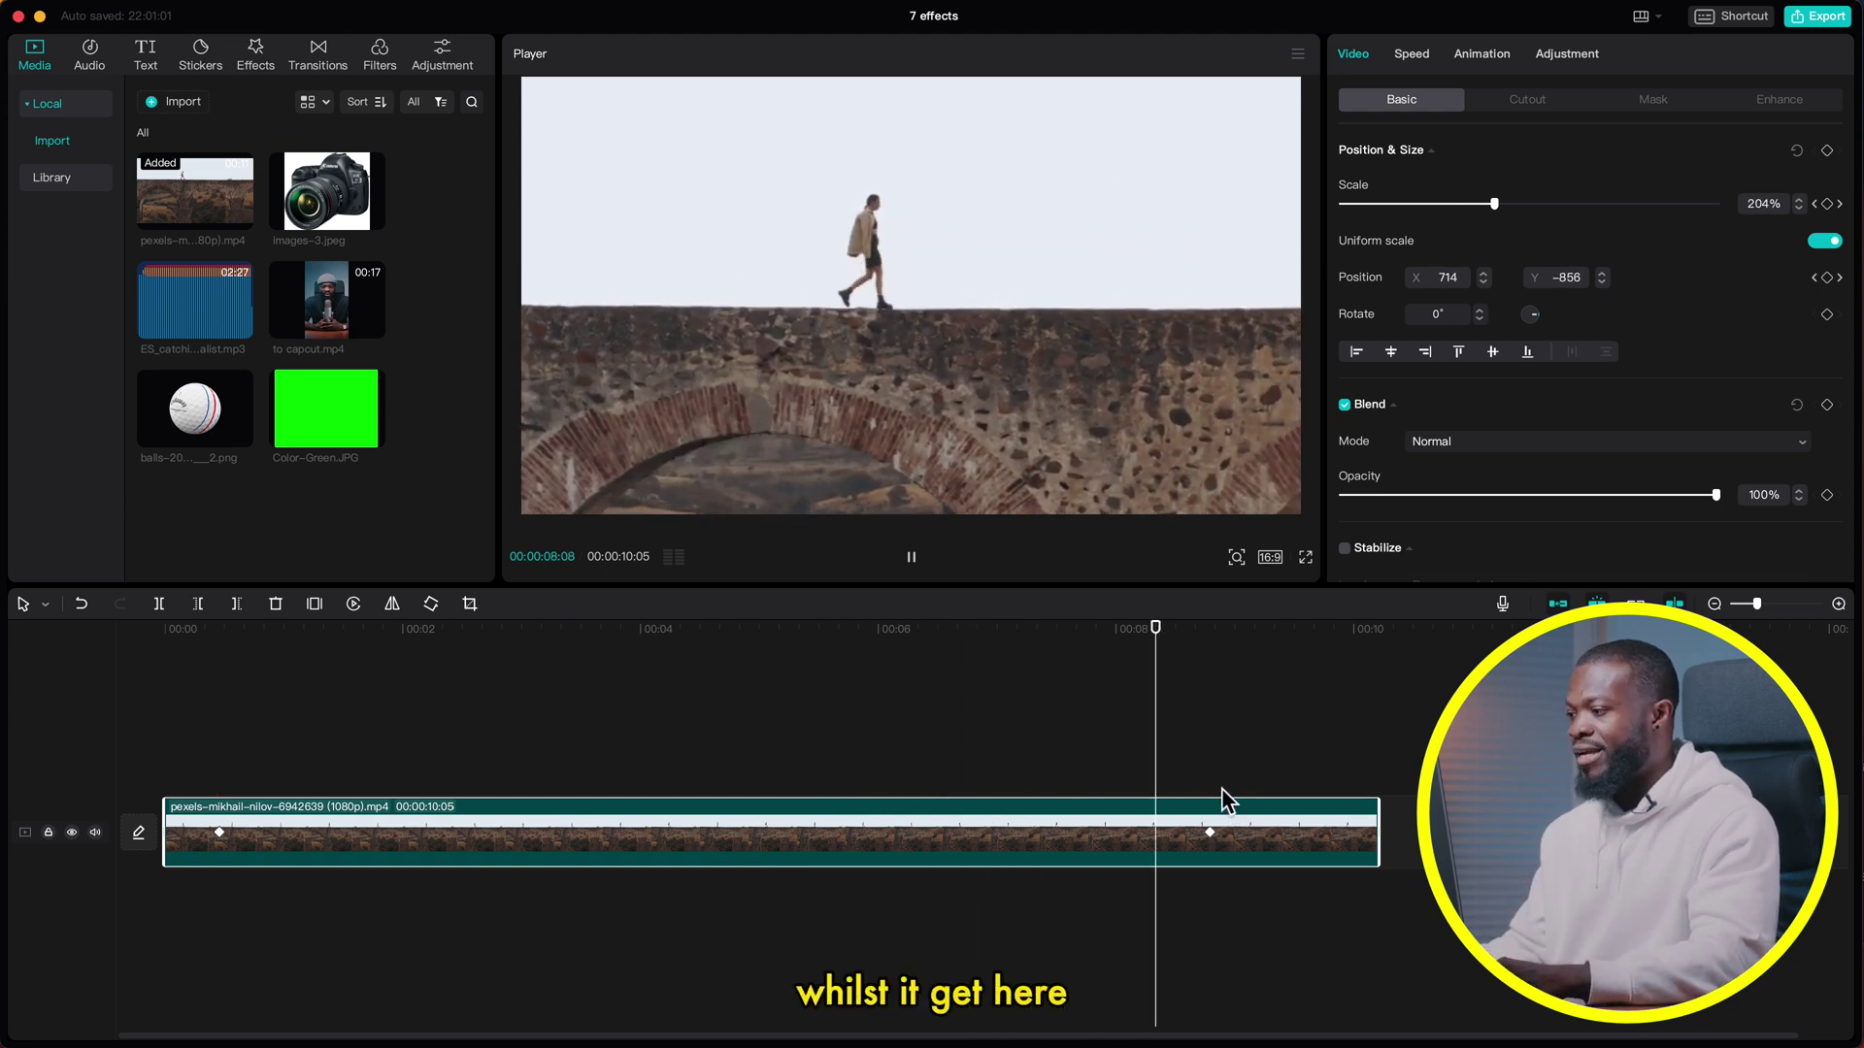
{"action": "key", "text": "space"}
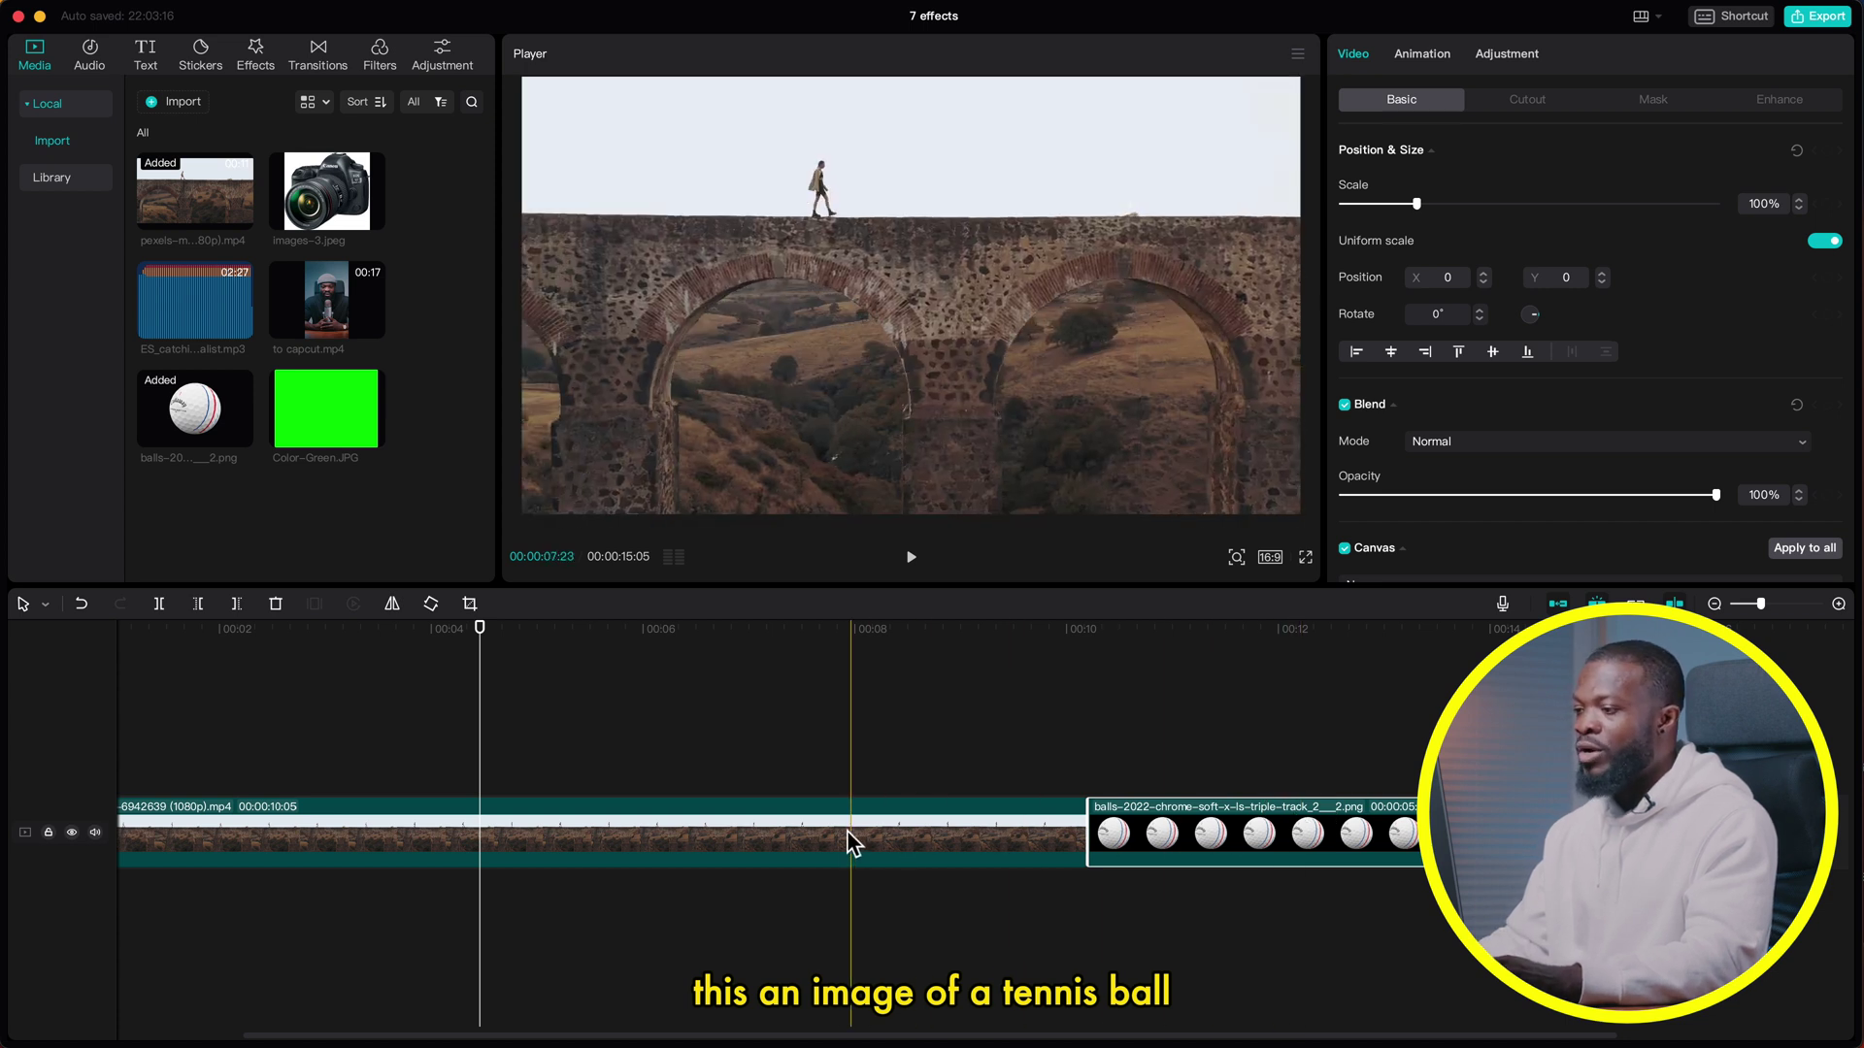
Place the golf ball image on an overlay track above the aqueduct and scale it to 55%
{"action": "left_click", "coordinate": [850, 840]}
{"action": "scroll", "coordinate": [971, 835], "scroll_direction": "left", "scroll_amount": 3}
{"action": "left_click_drag", "start_coordinate": [1474, 833], "coordinate": [743, 762]}
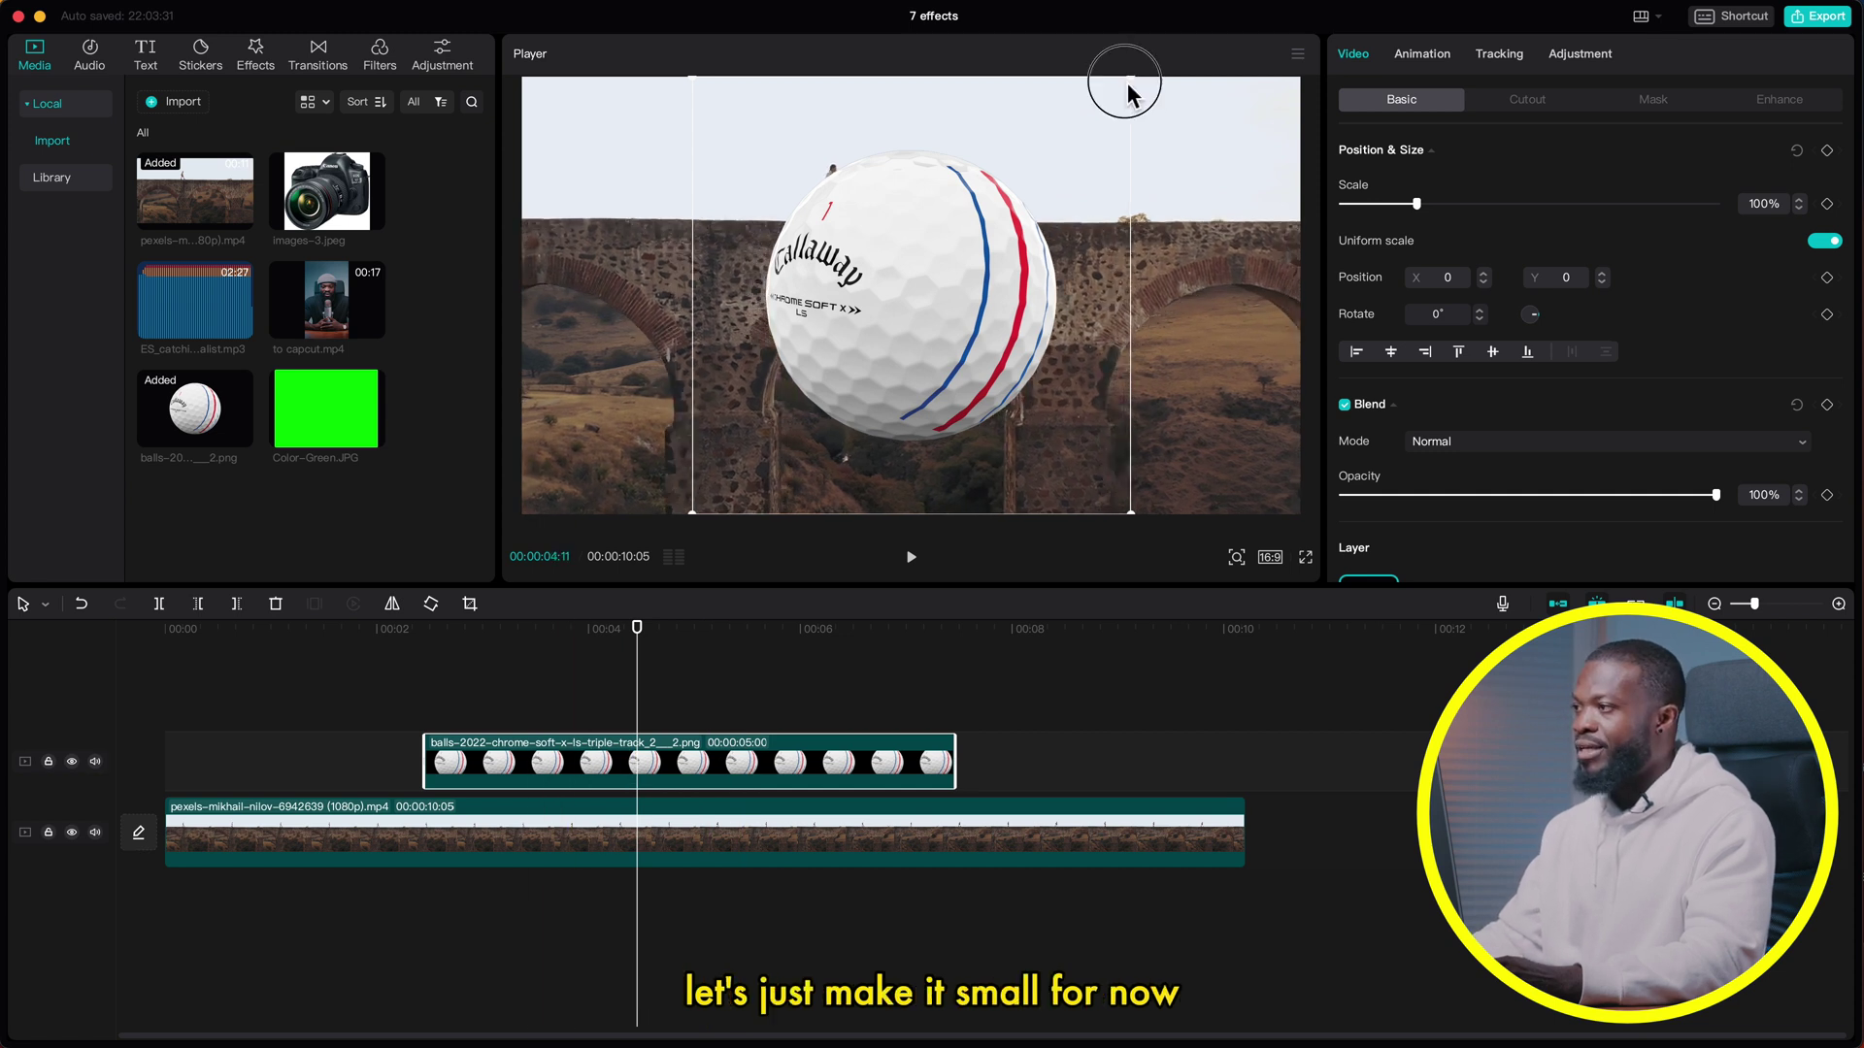
{"action": "left_click_drag", "start_coordinate": [1131, 81], "coordinate": [1032, 182]}
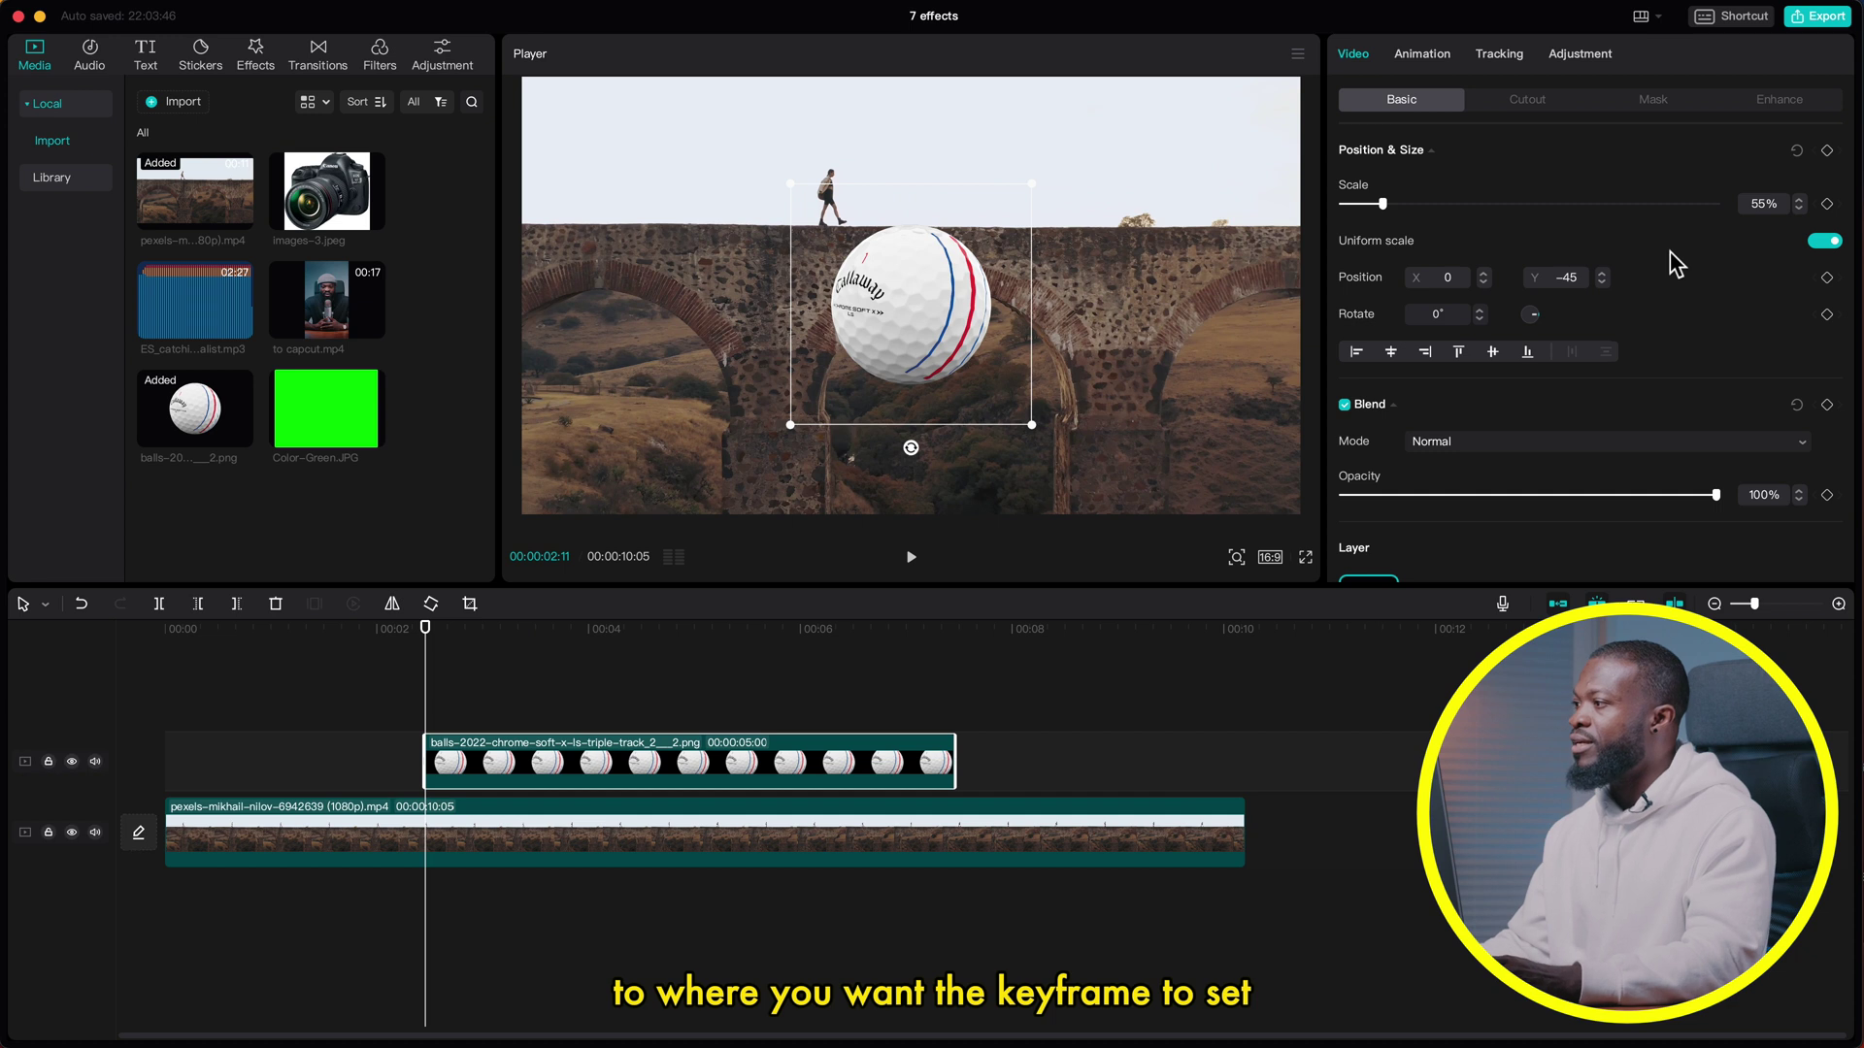
Add golf ball position keyframes at 00:00:02:11 and 00:00:03:04, both at X 0, Y -45
{"action": "left_click", "coordinate": [1828, 280]}
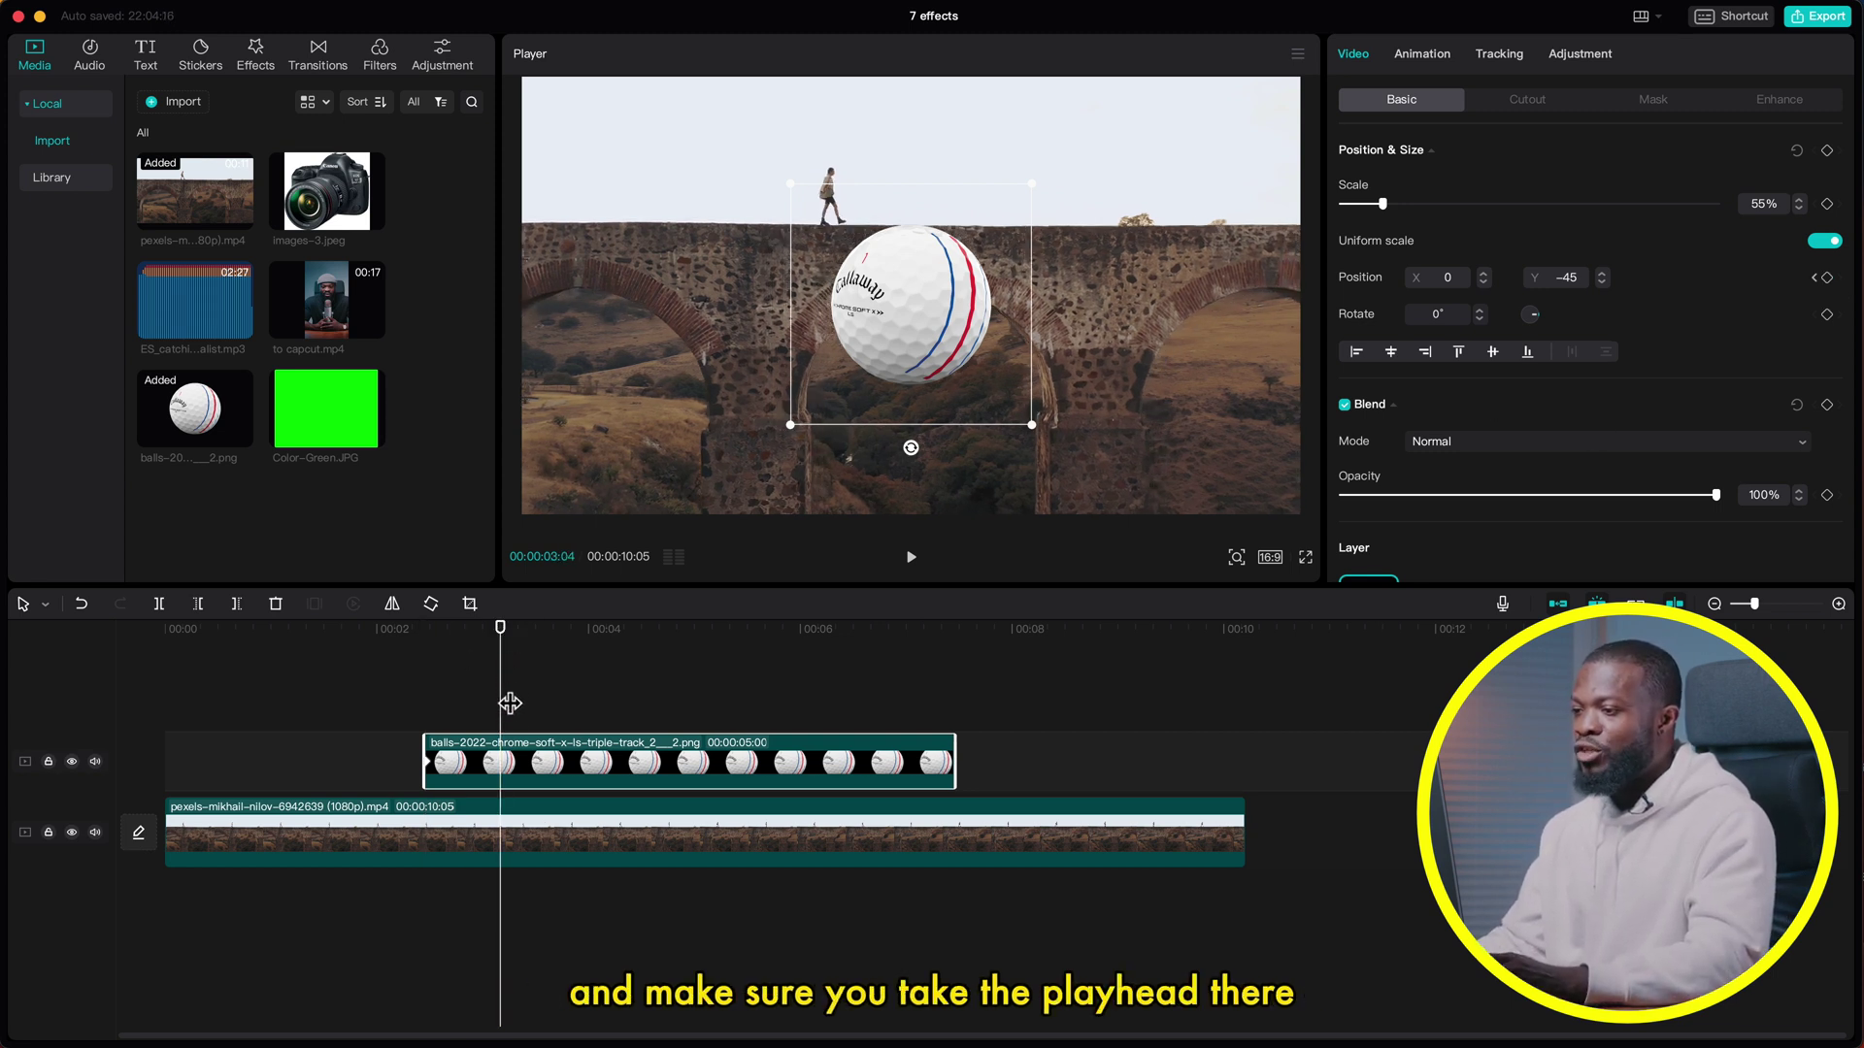
{"action": "left_click", "coordinate": [504, 764]}
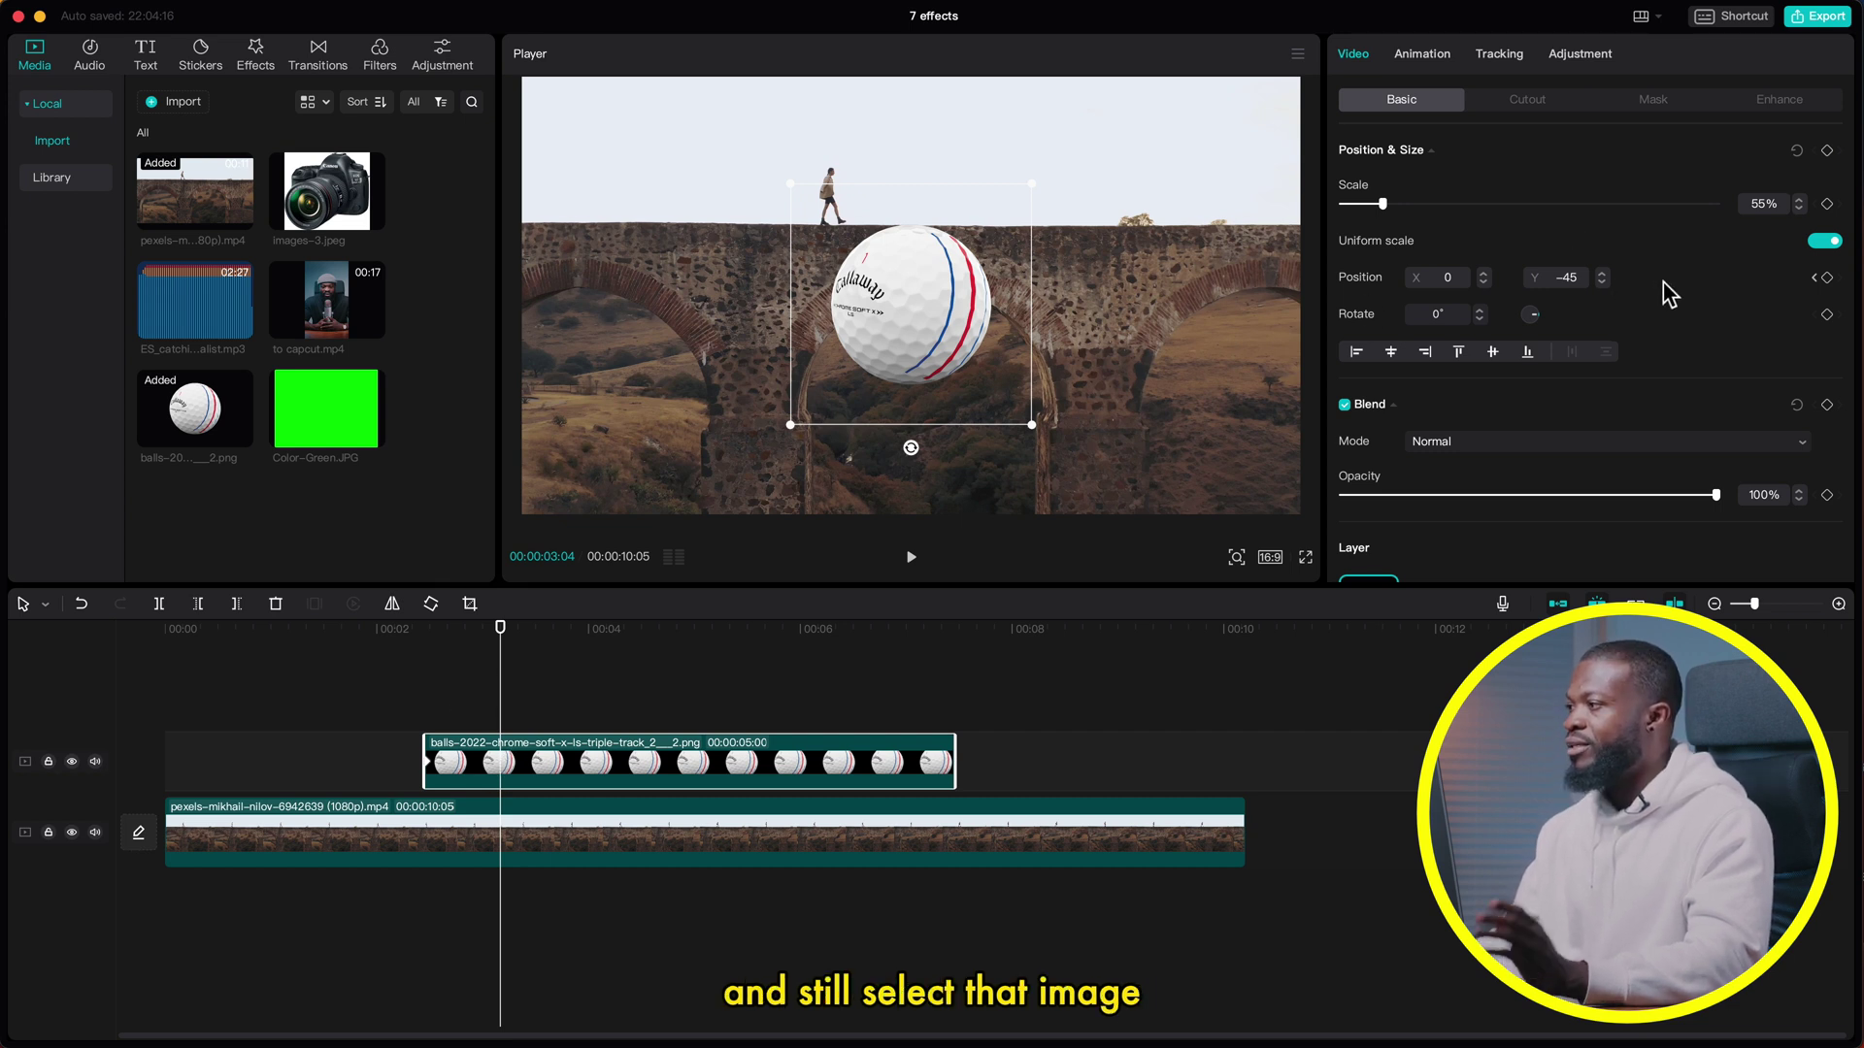
Move the ball's 02:11 keyframe off-screen left to X -2338, Y -79 and play the slide
{"action": "left_click", "coordinate": [1816, 279]}
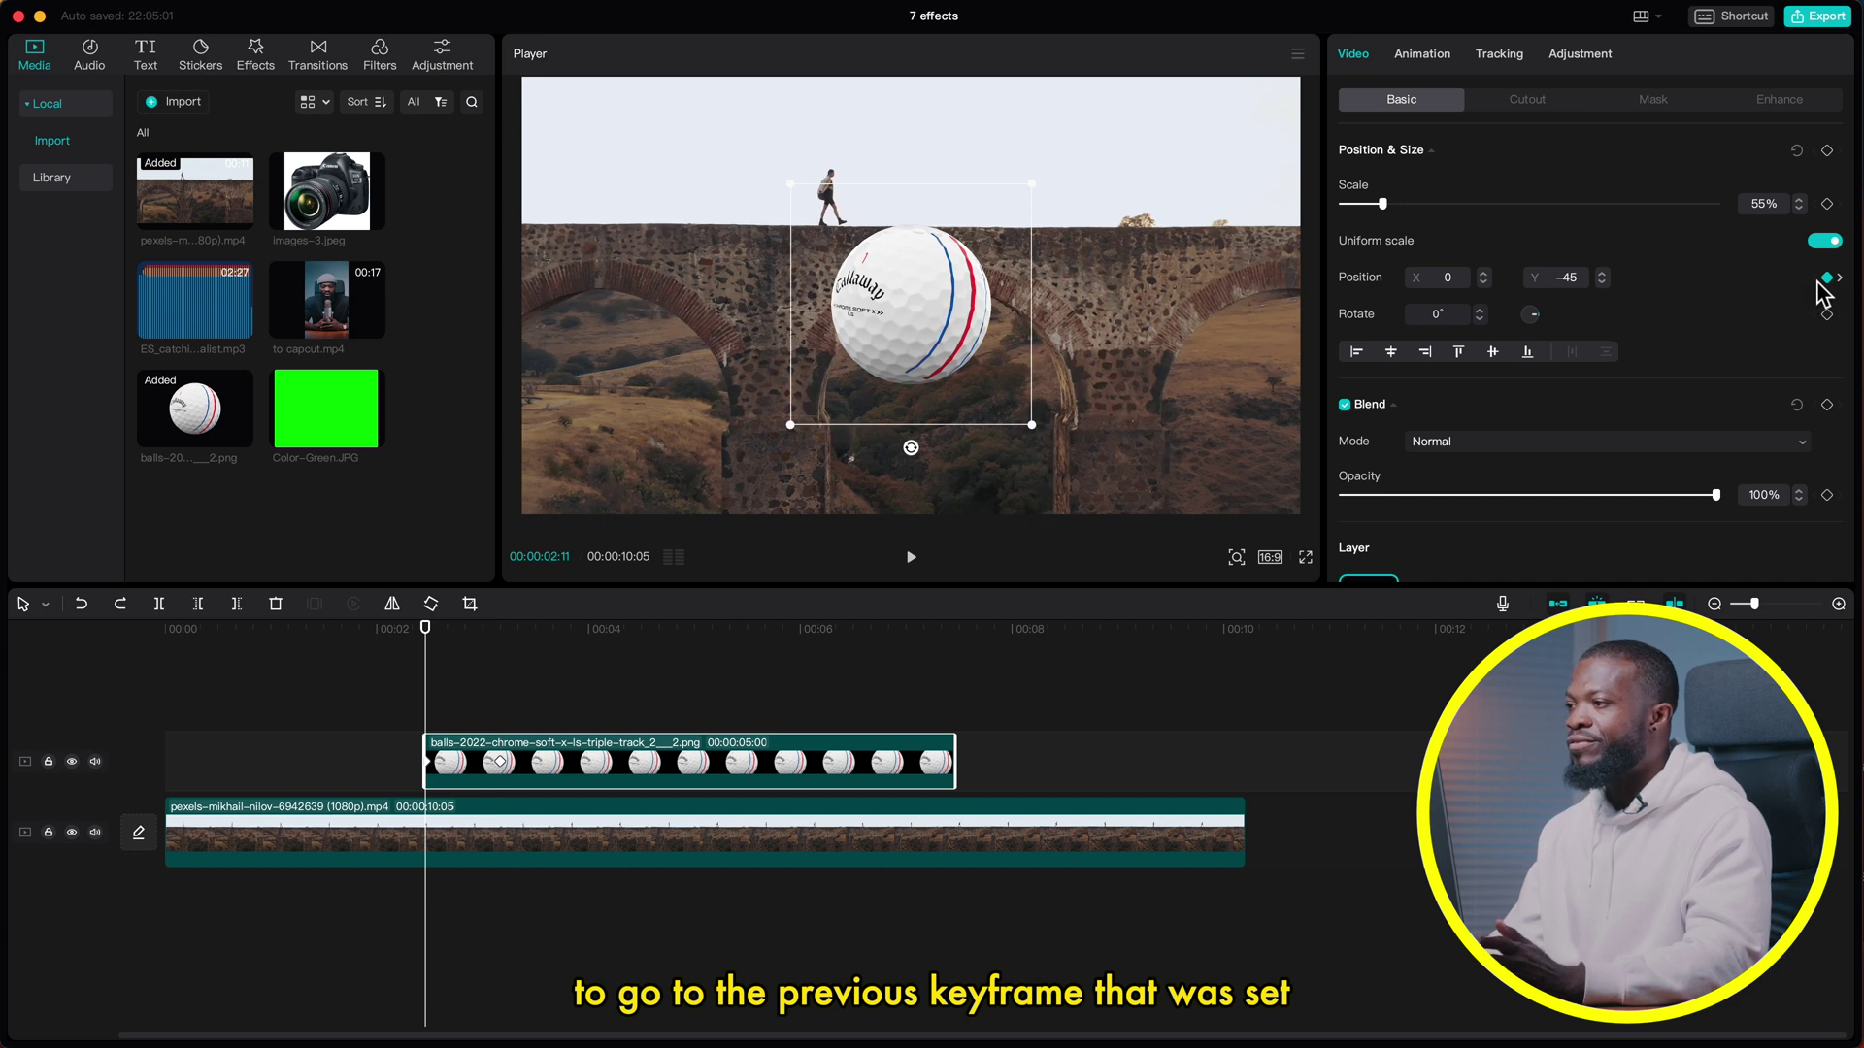
{"action": "left_click", "coordinate": [1483, 282]}
{"action": "left_click", "coordinate": [1483, 282]}
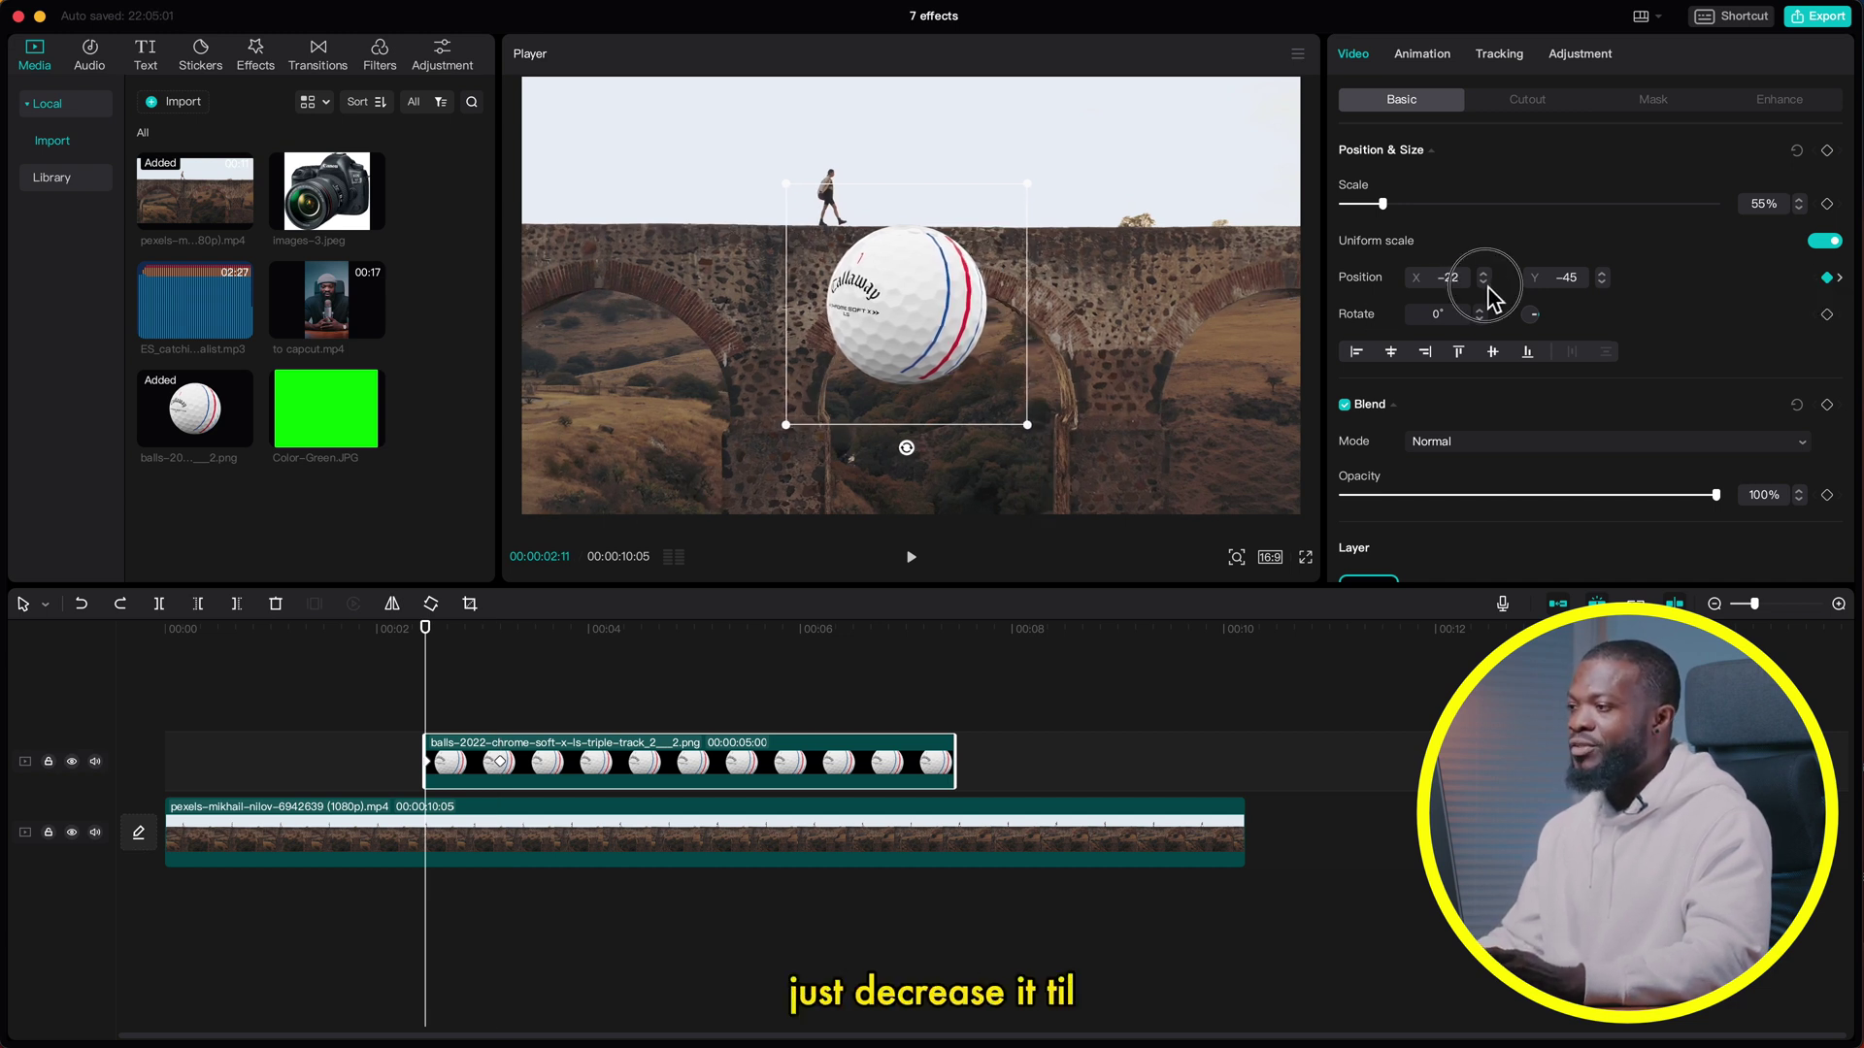
{"action": "left_click", "coordinate": [1483, 283]}
{"action": "left_click", "coordinate": [1484, 282]}
{"action": "left_click", "coordinate": [1484, 283]}
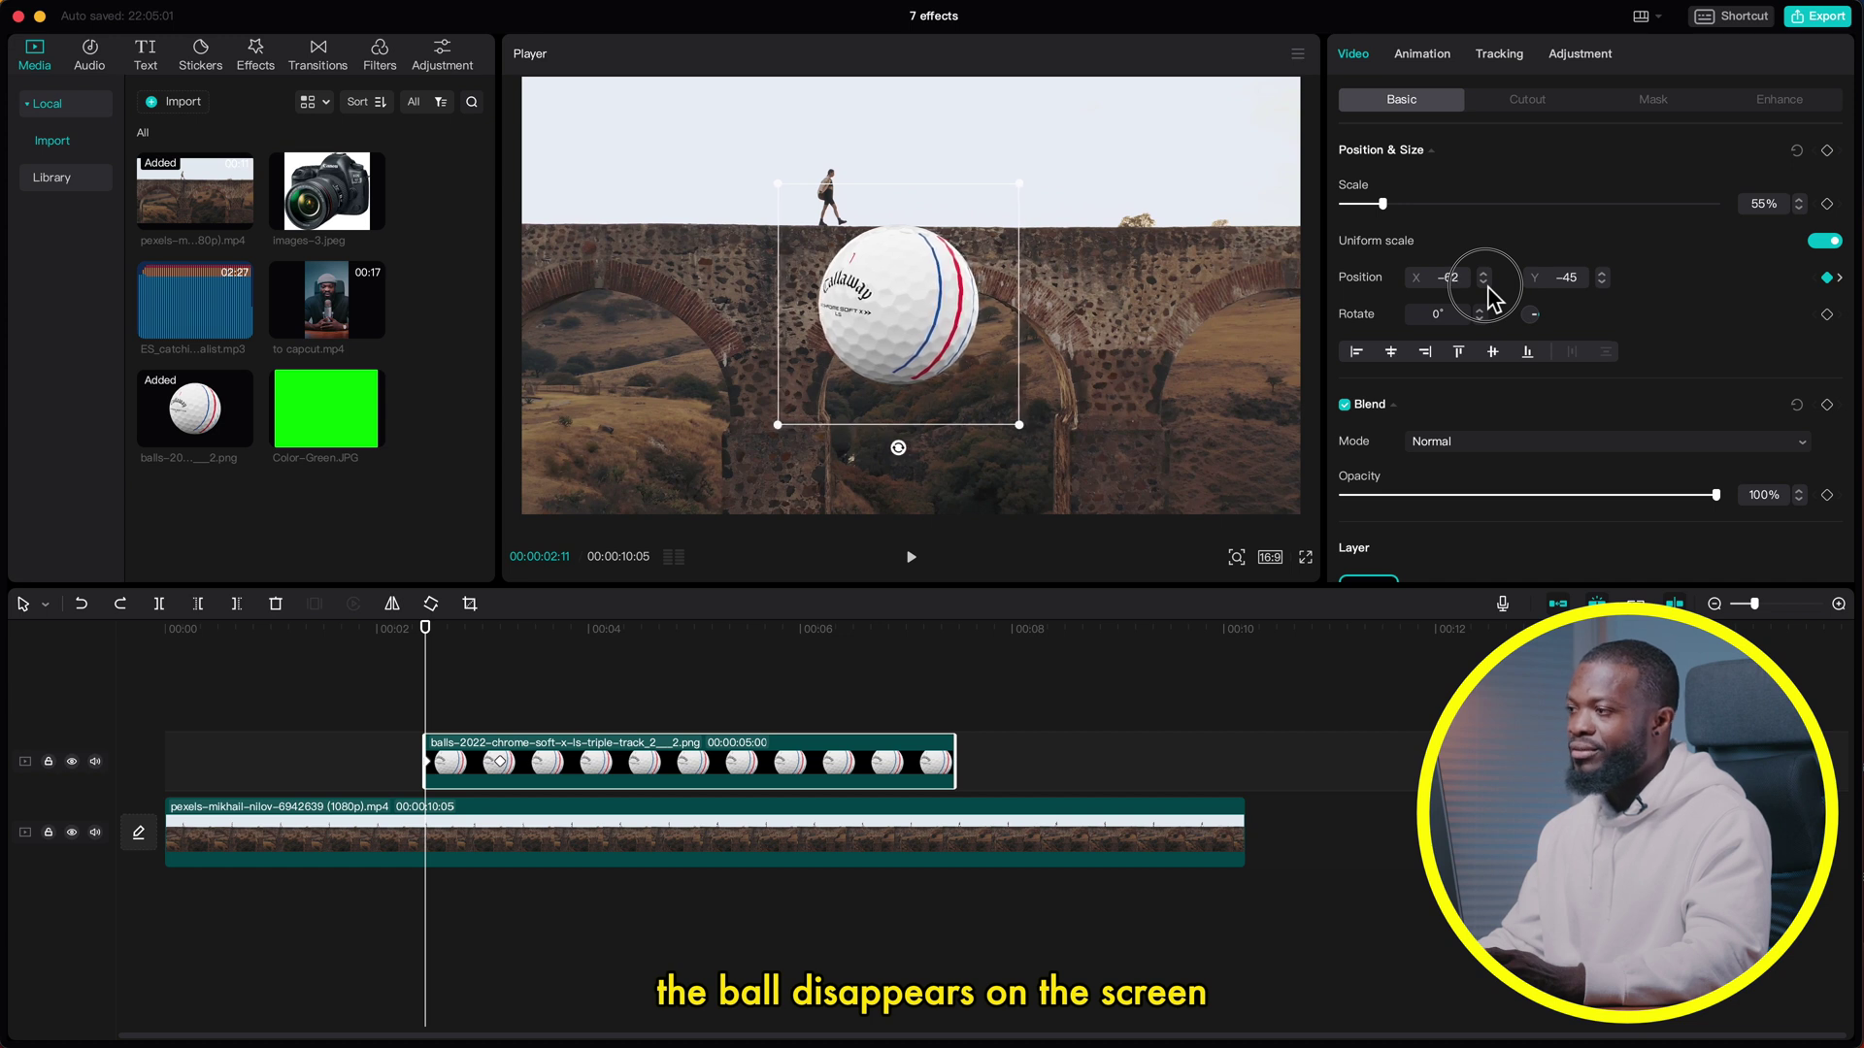
{"action": "left_click", "coordinate": [1483, 283]}
{"action": "left_click", "coordinate": [1483, 282]}
{"action": "left_click", "coordinate": [1483, 283]}
{"action": "left_click_drag", "start_coordinate": [917, 316], "coordinate": [473, 330]}
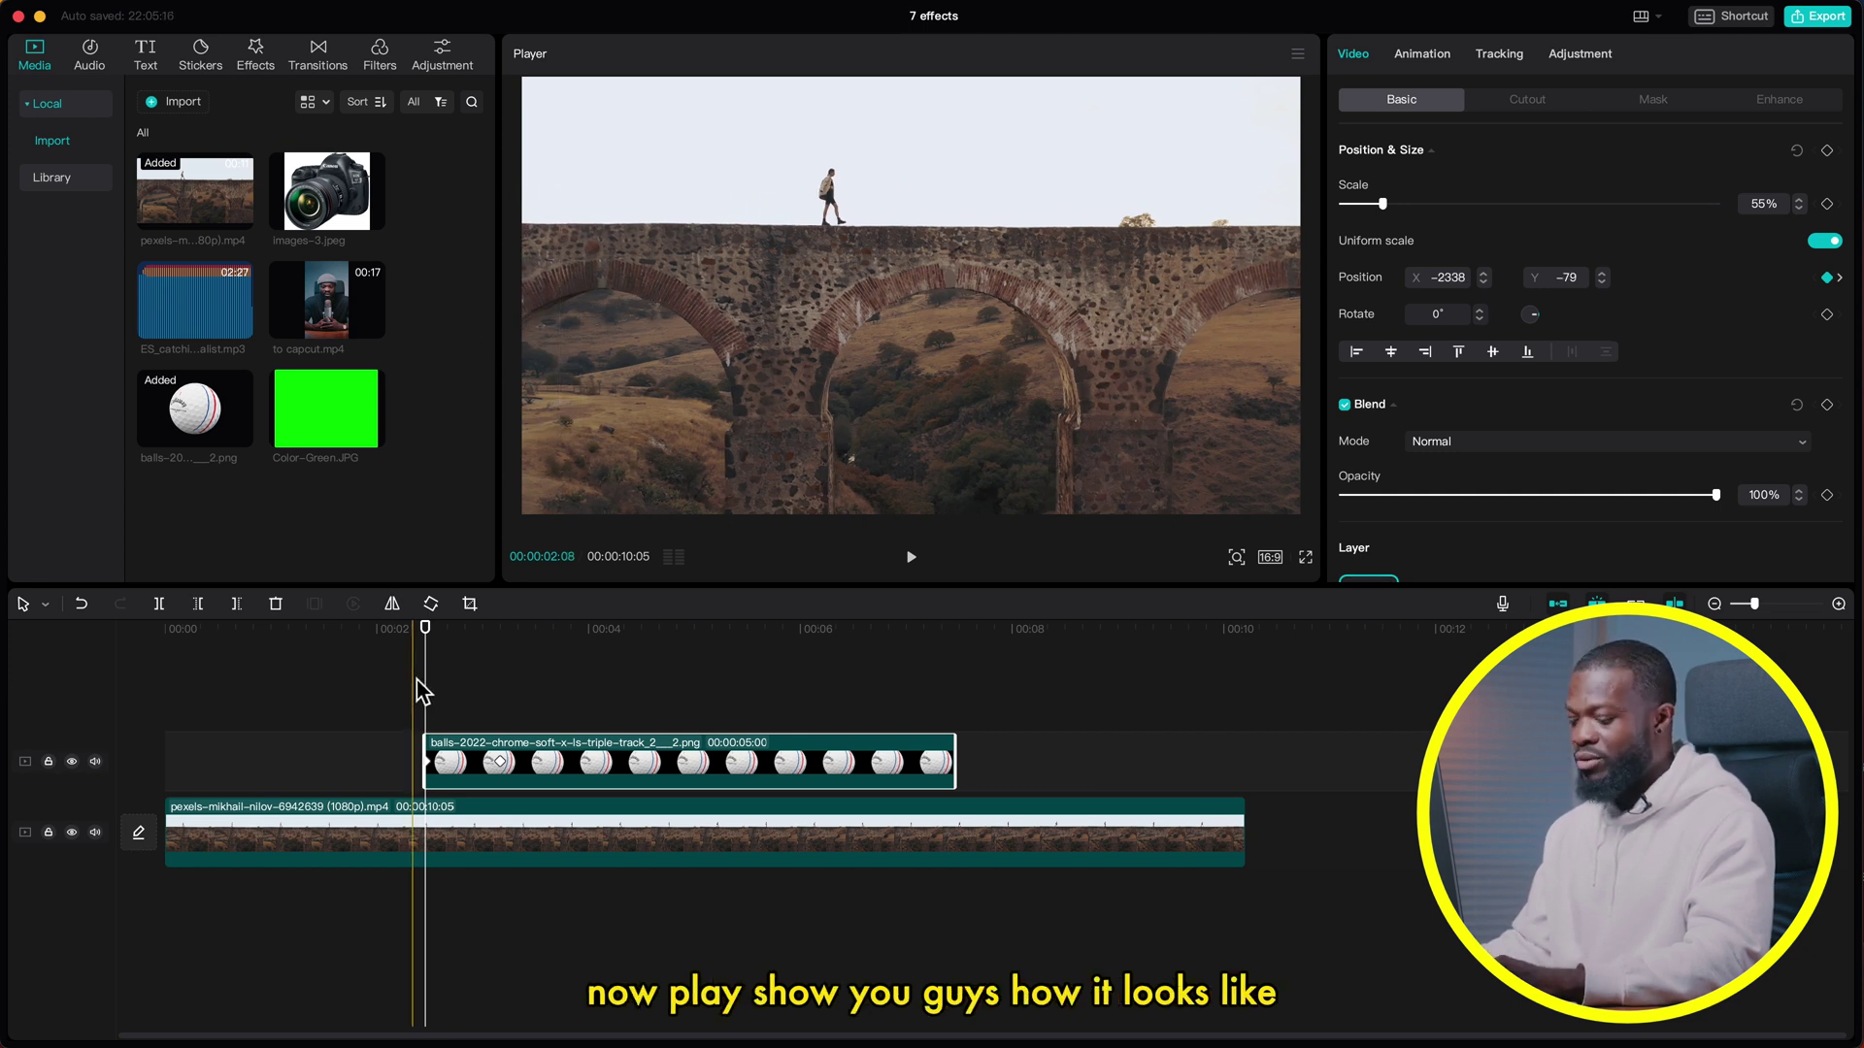
{"action": "key", "text": "space"}
Preview the ball animation, then play the talking-head clip with its 0.0dB music track
{"action": "left_click", "coordinate": [421, 696]}
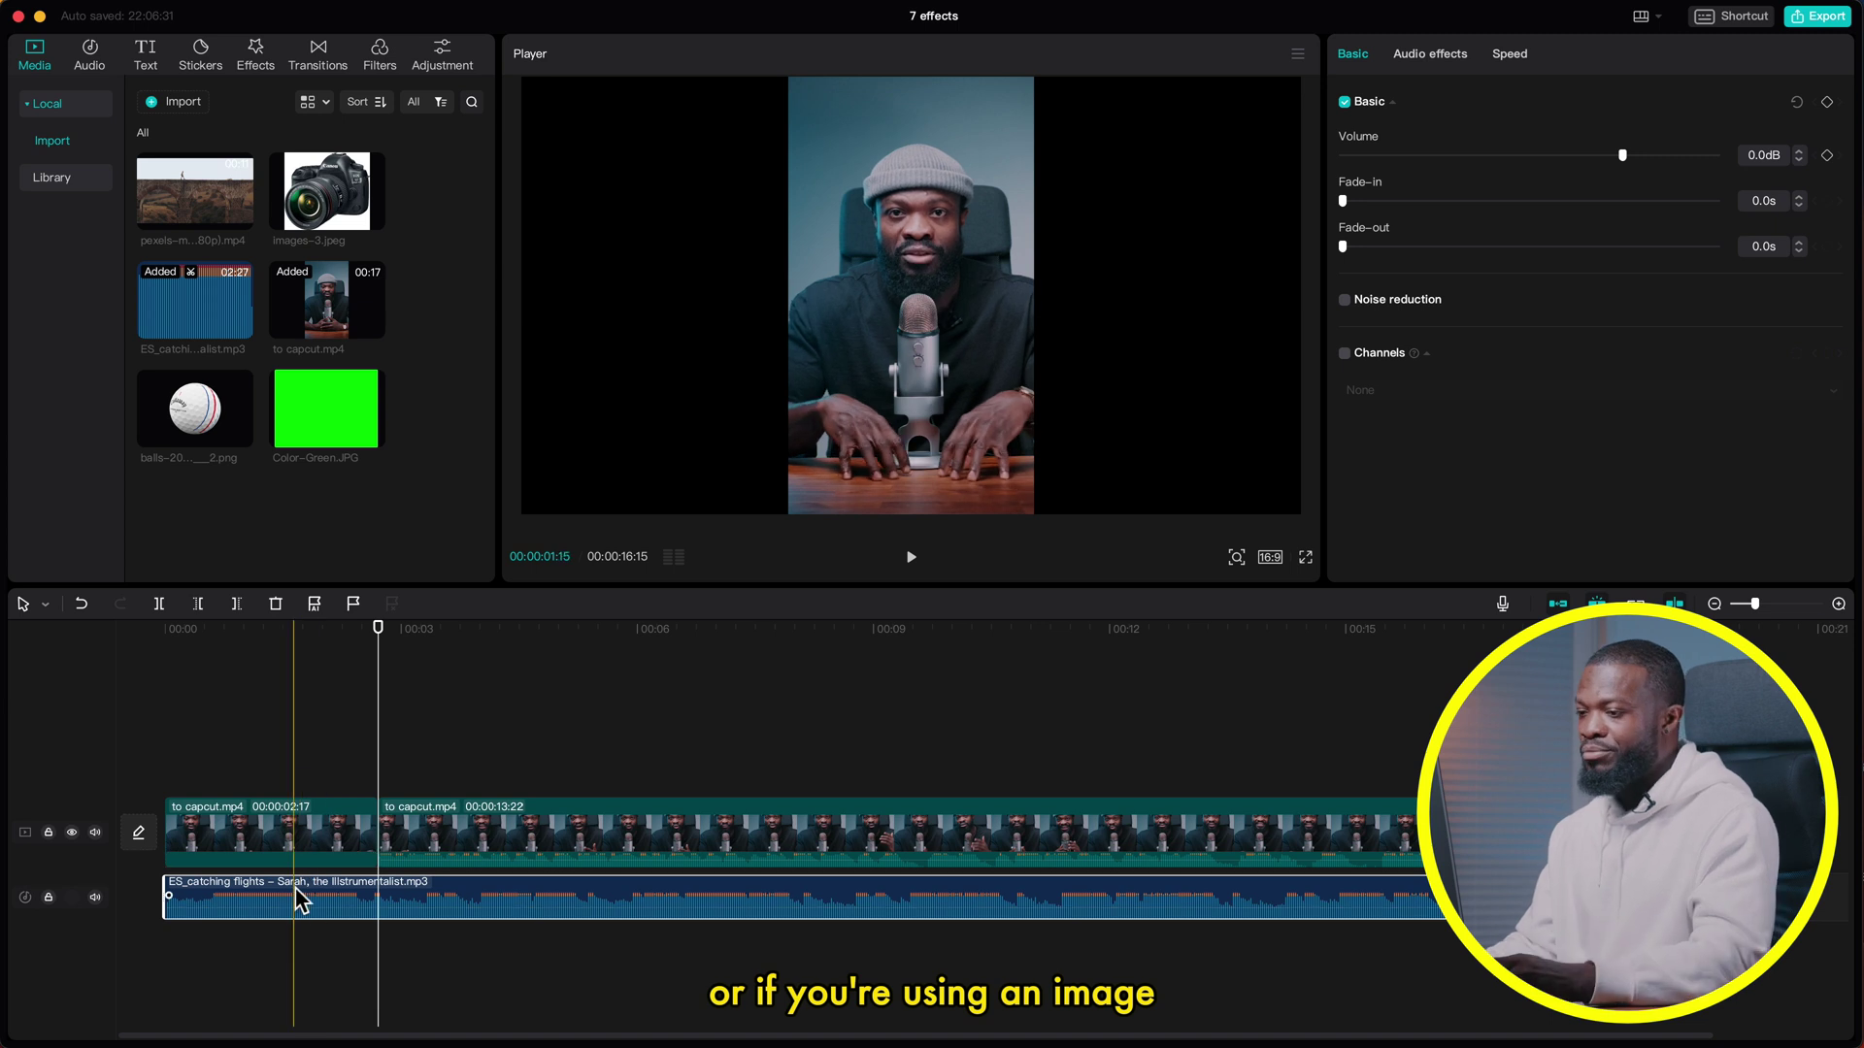
{"action": "left_click", "coordinate": [221, 735]}
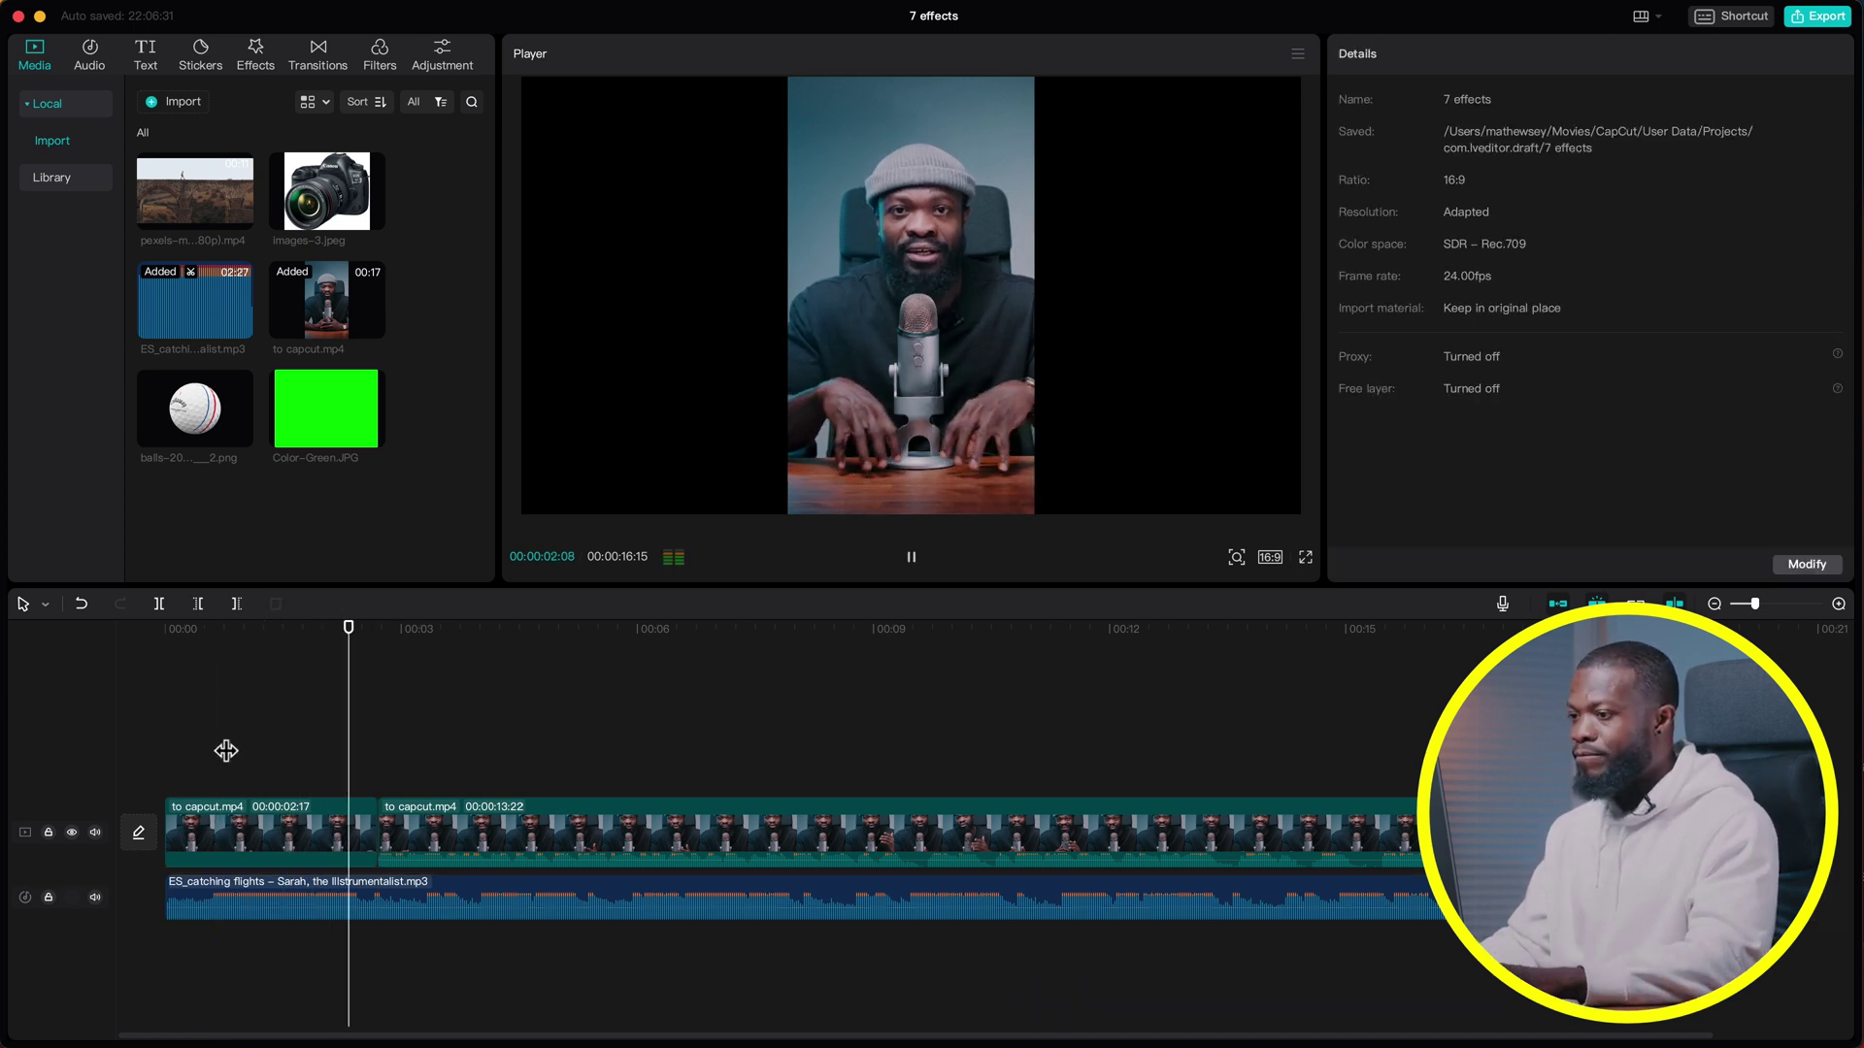
{"action": "key", "text": "space"}
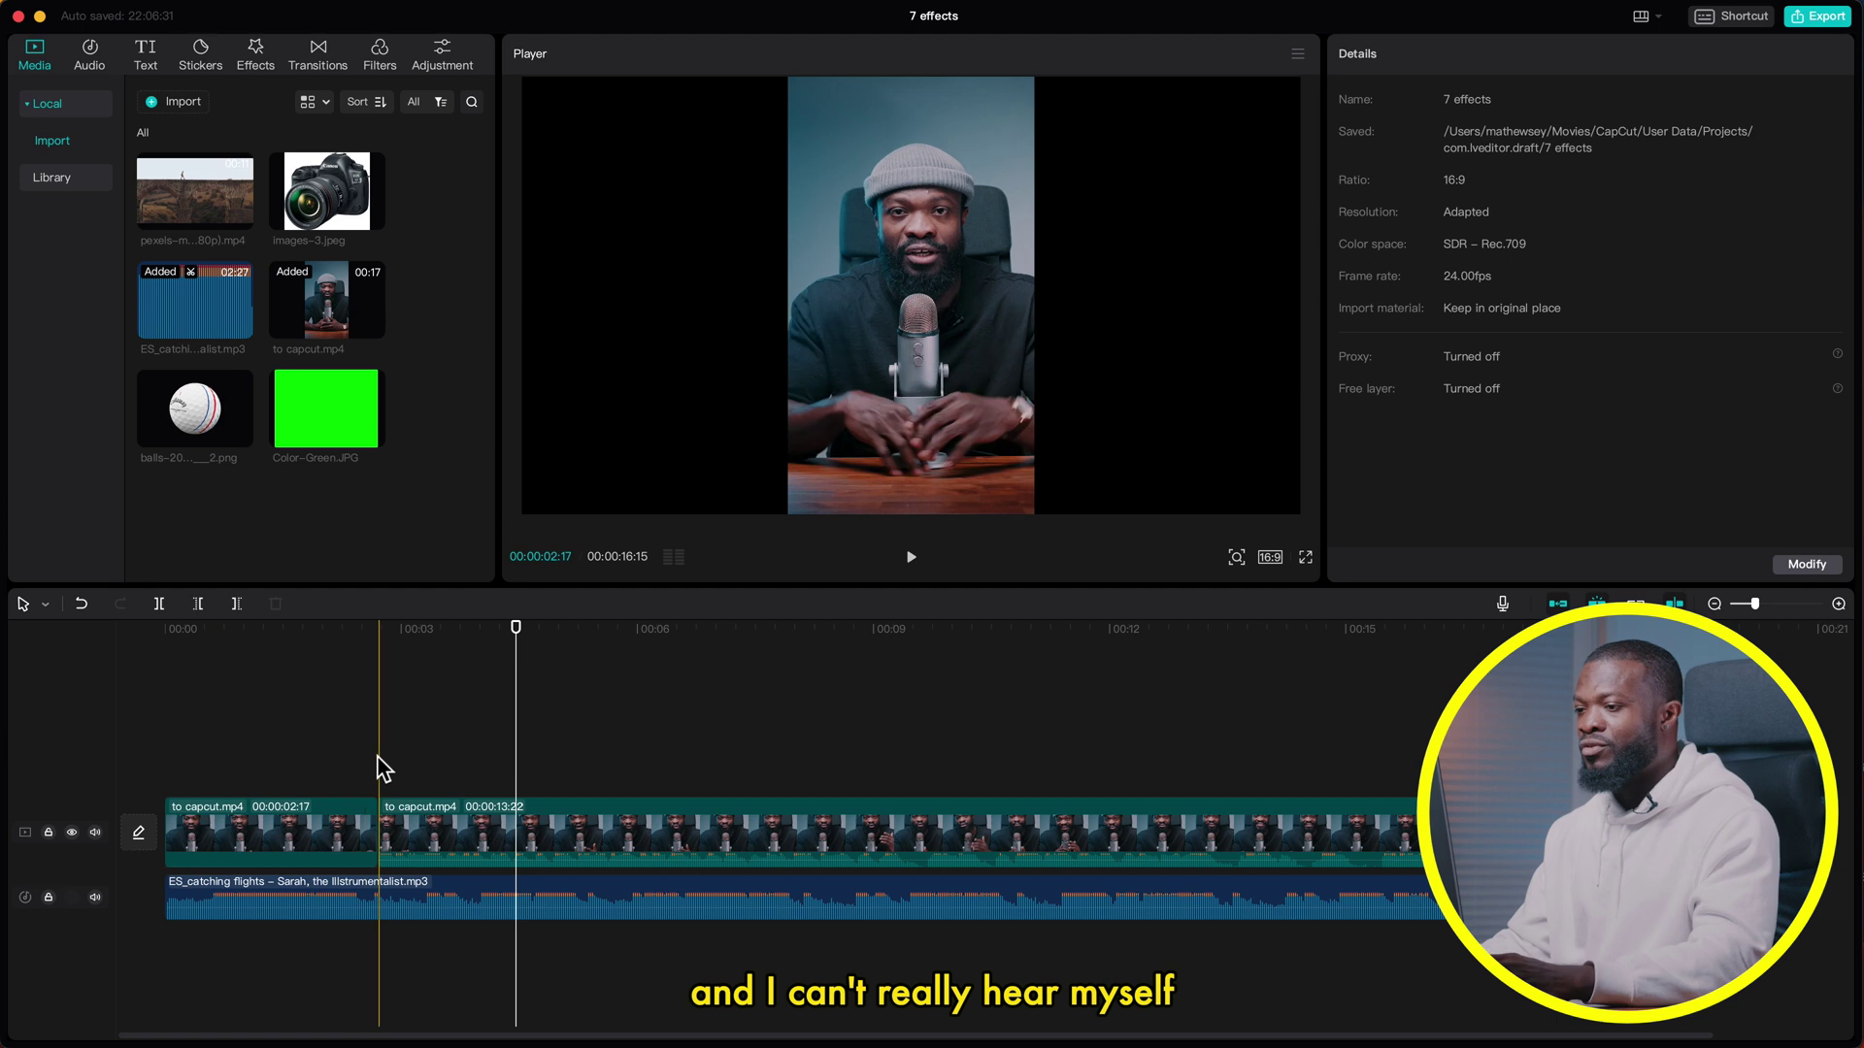
Add music volume keyframes at 00:02:08 (0.0dB) and 00:02:17, ducking the second to -14.3dB
{"action": "left_click", "coordinate": [349, 627]}
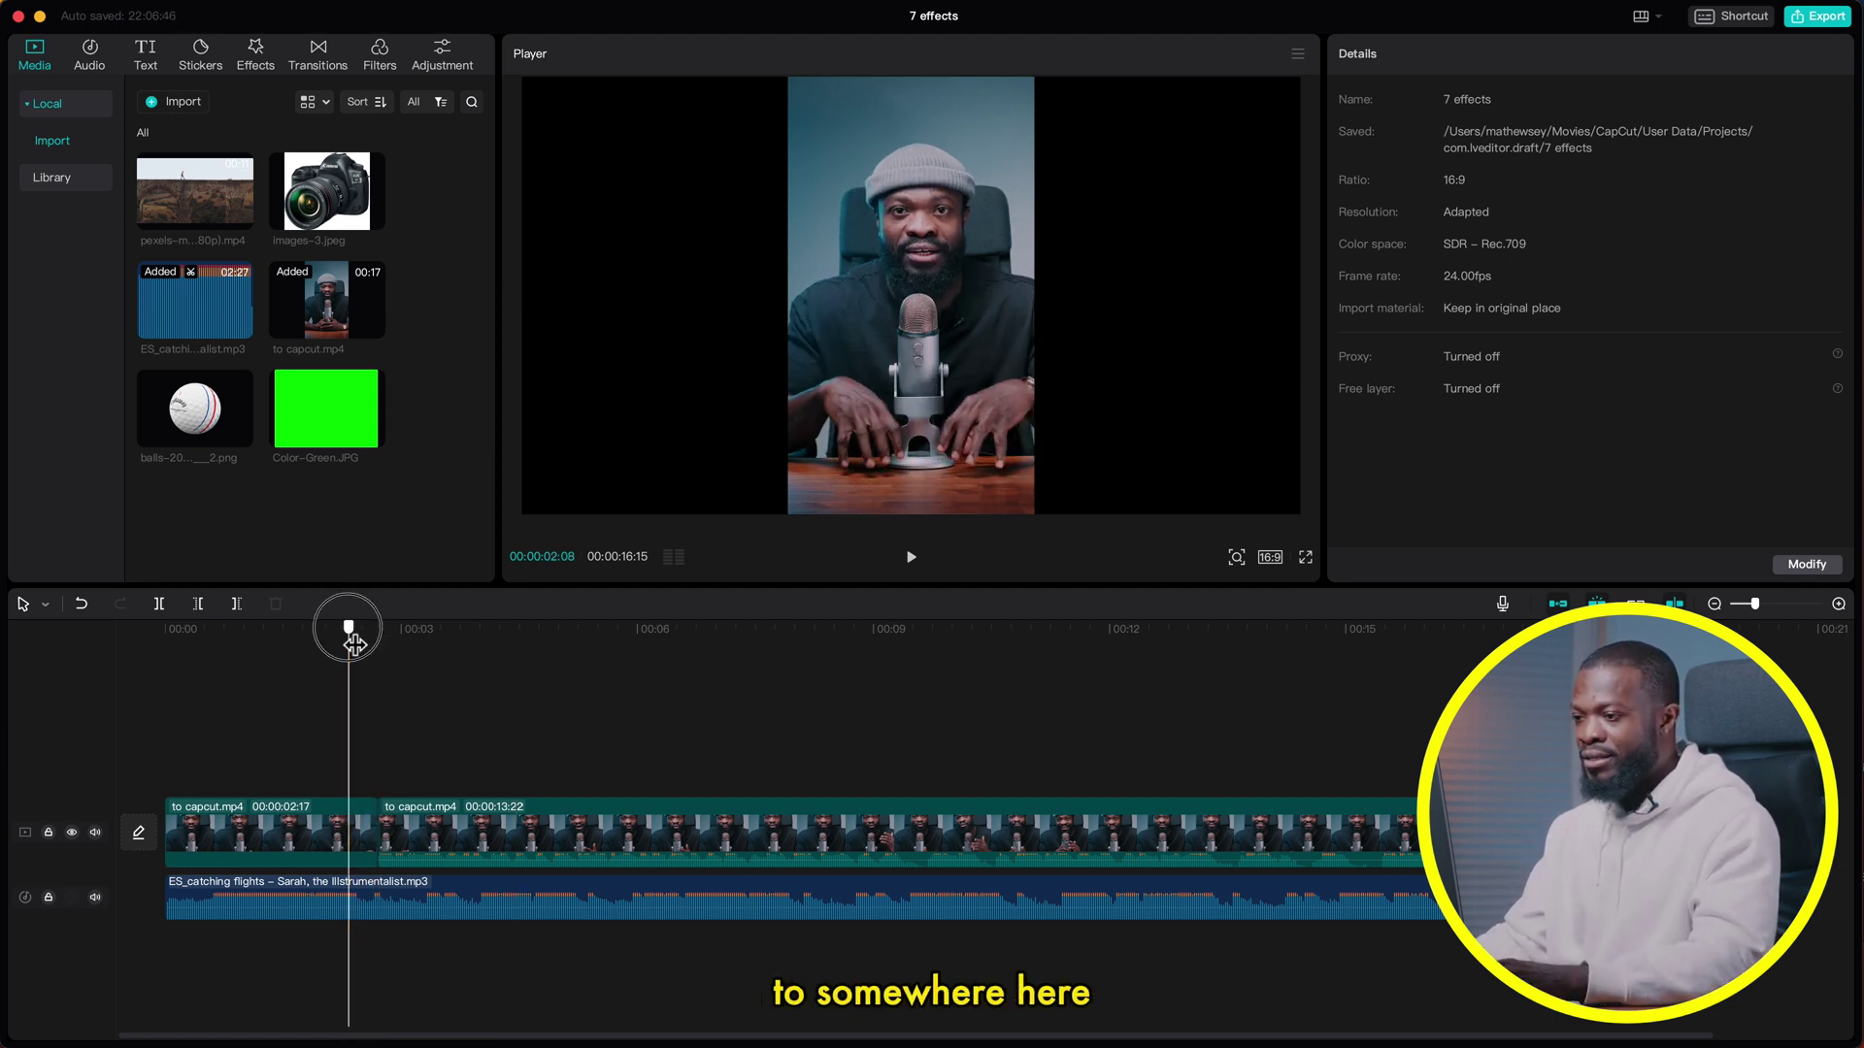
{"action": "left_click", "coordinate": [358, 893]}
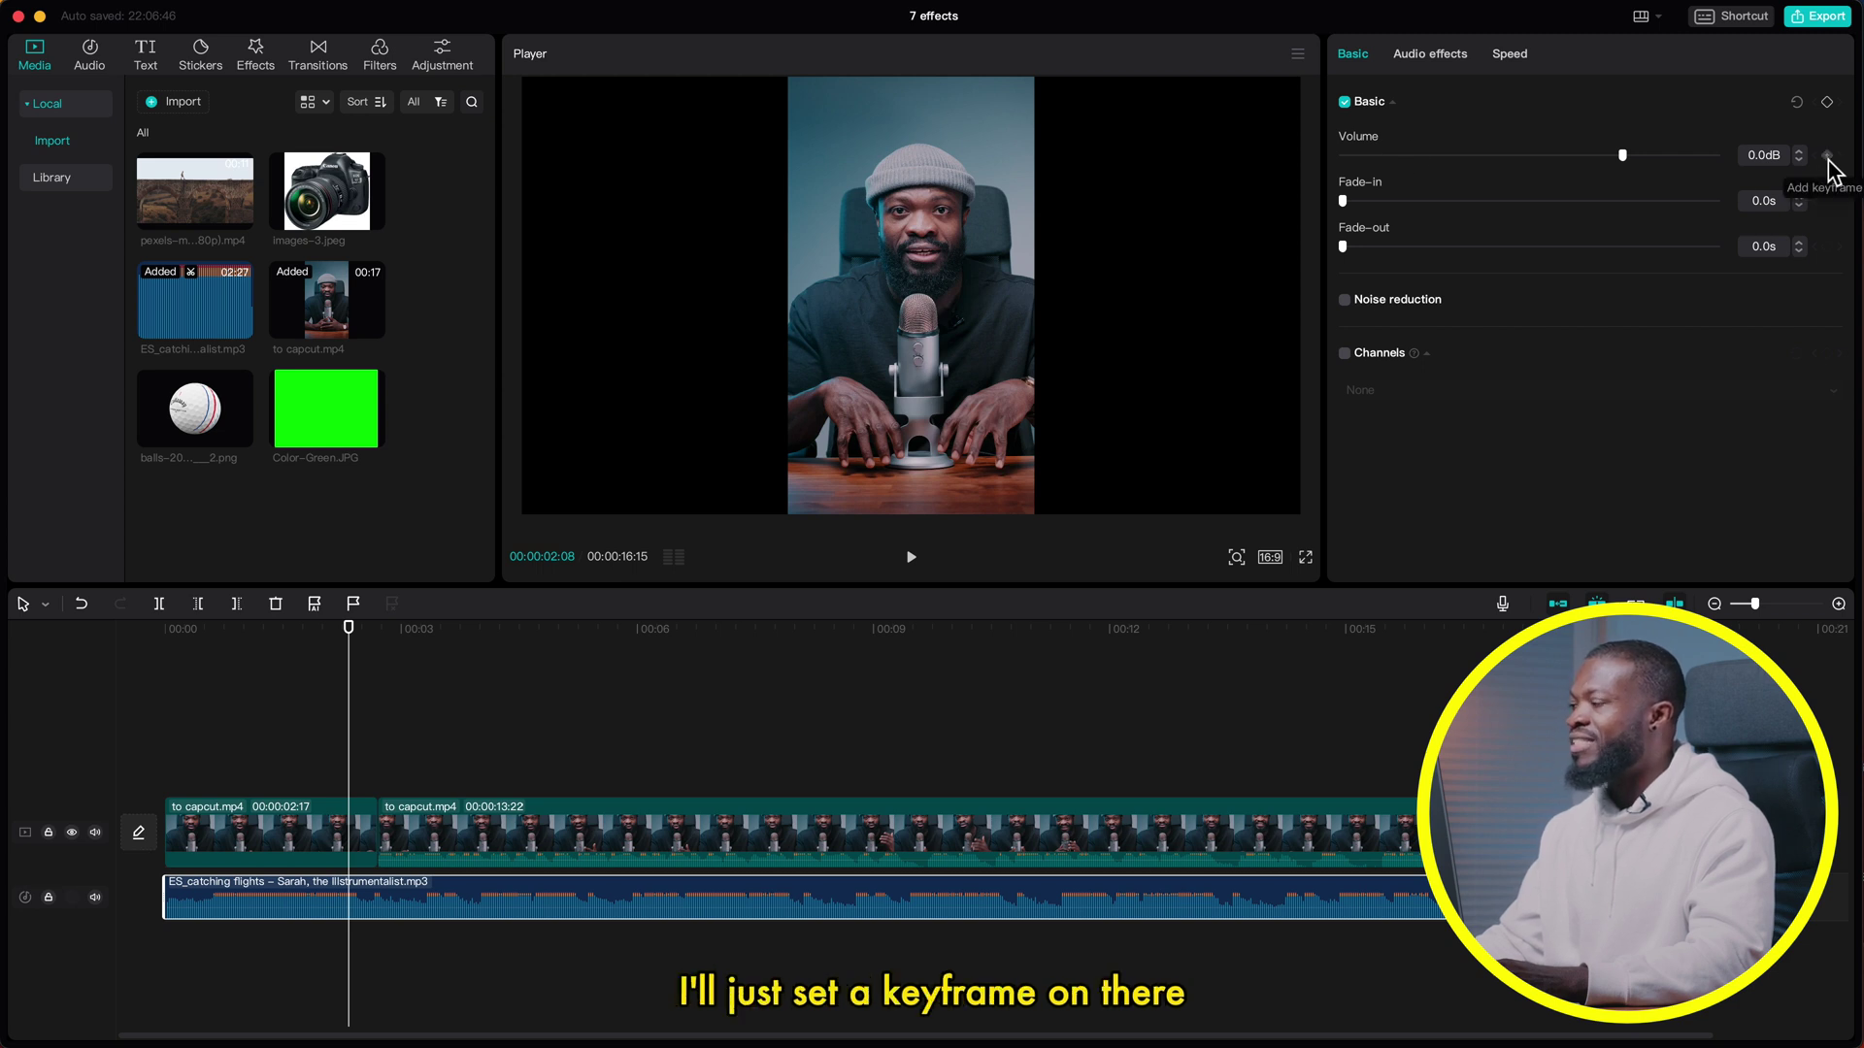
{"action": "left_click", "coordinate": [380, 629]}
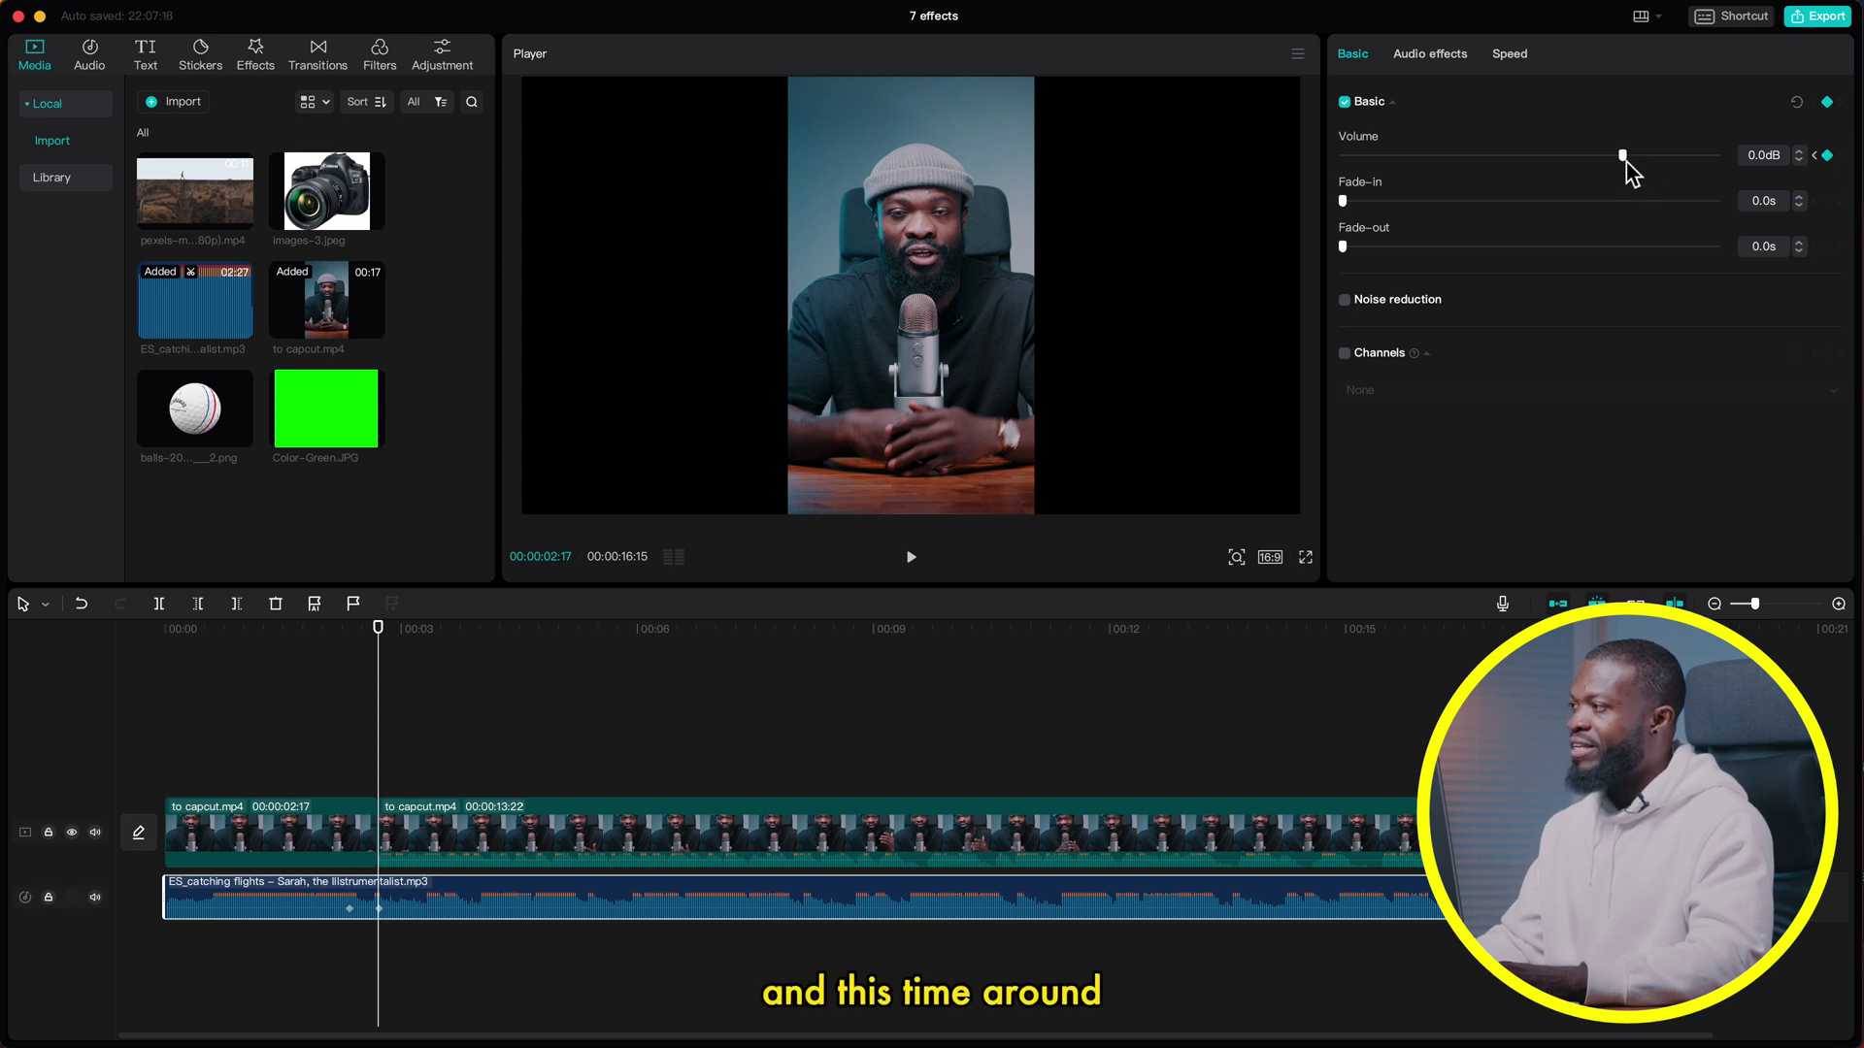
{"action": "left_click_drag", "start_coordinate": [1611, 159], "coordinate": [1562, 163]}
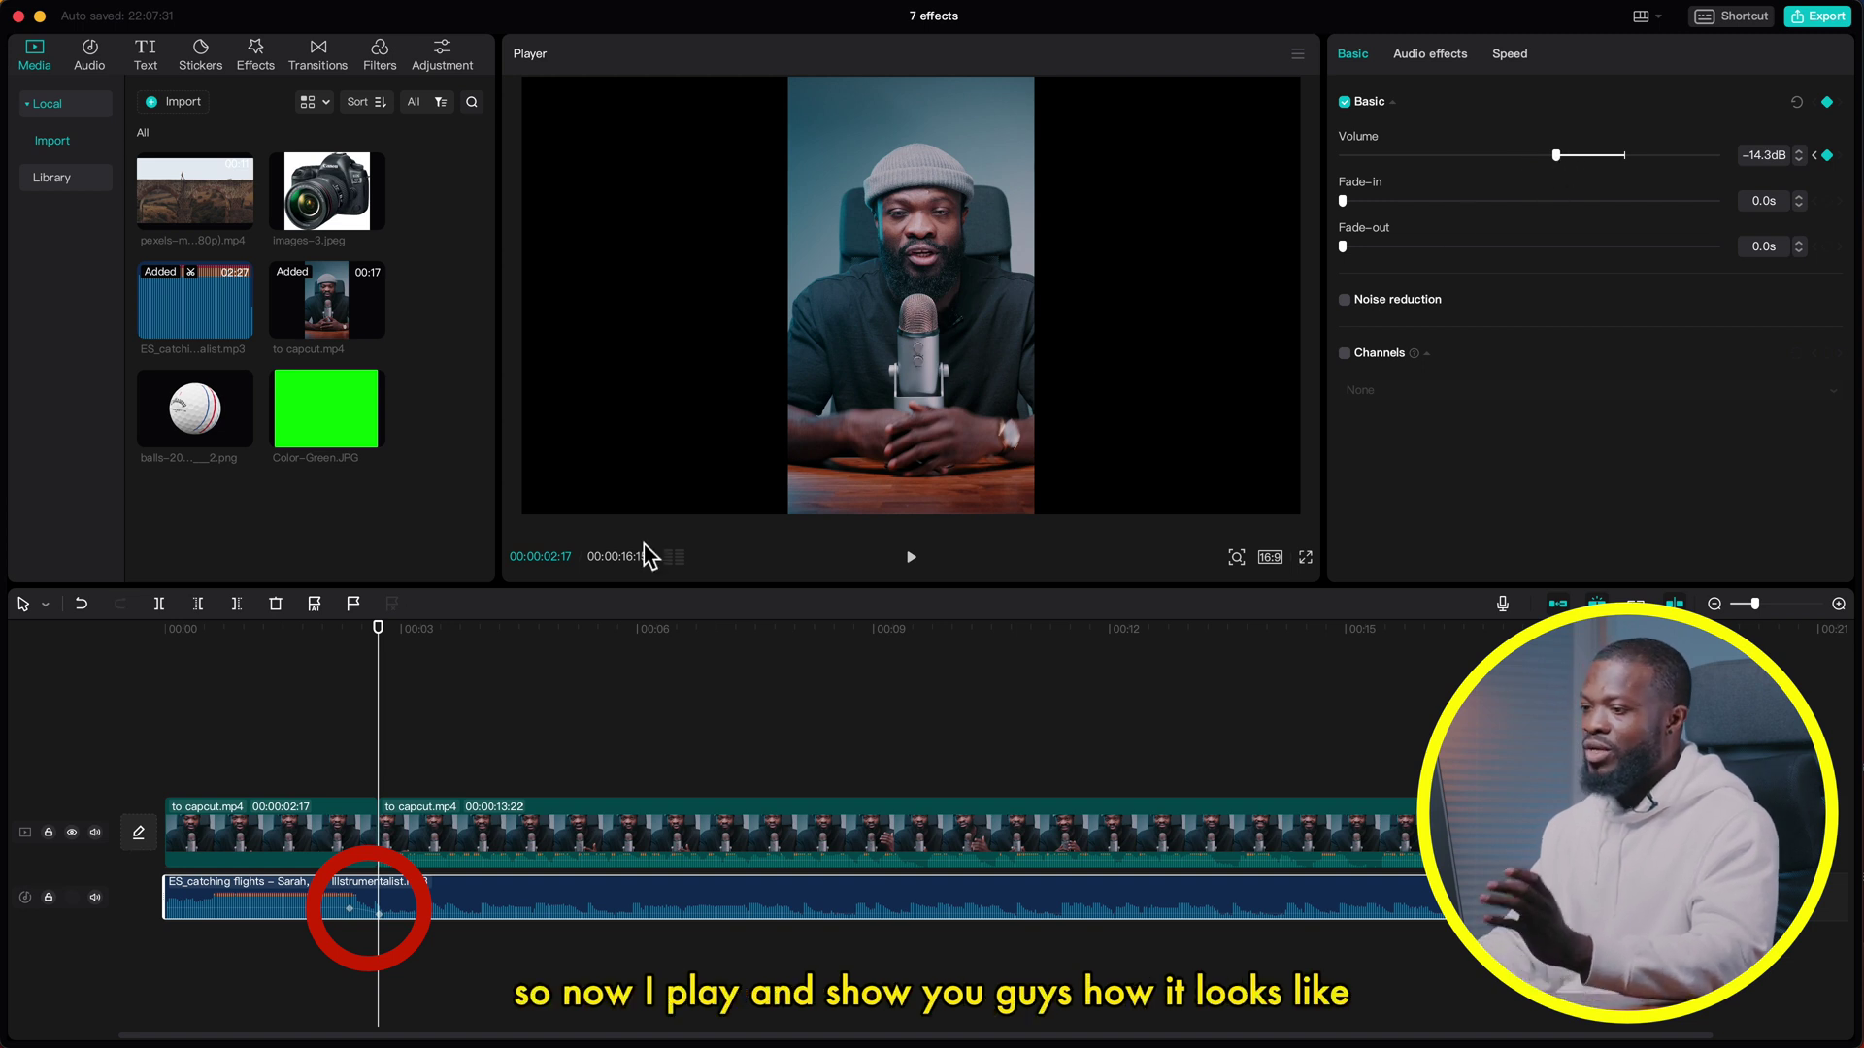
Play back from 00:01:23 to hear the music duck under the speaker, then stop
{"action": "left_click", "coordinate": [321, 631]}
{"action": "key", "text": "space"}
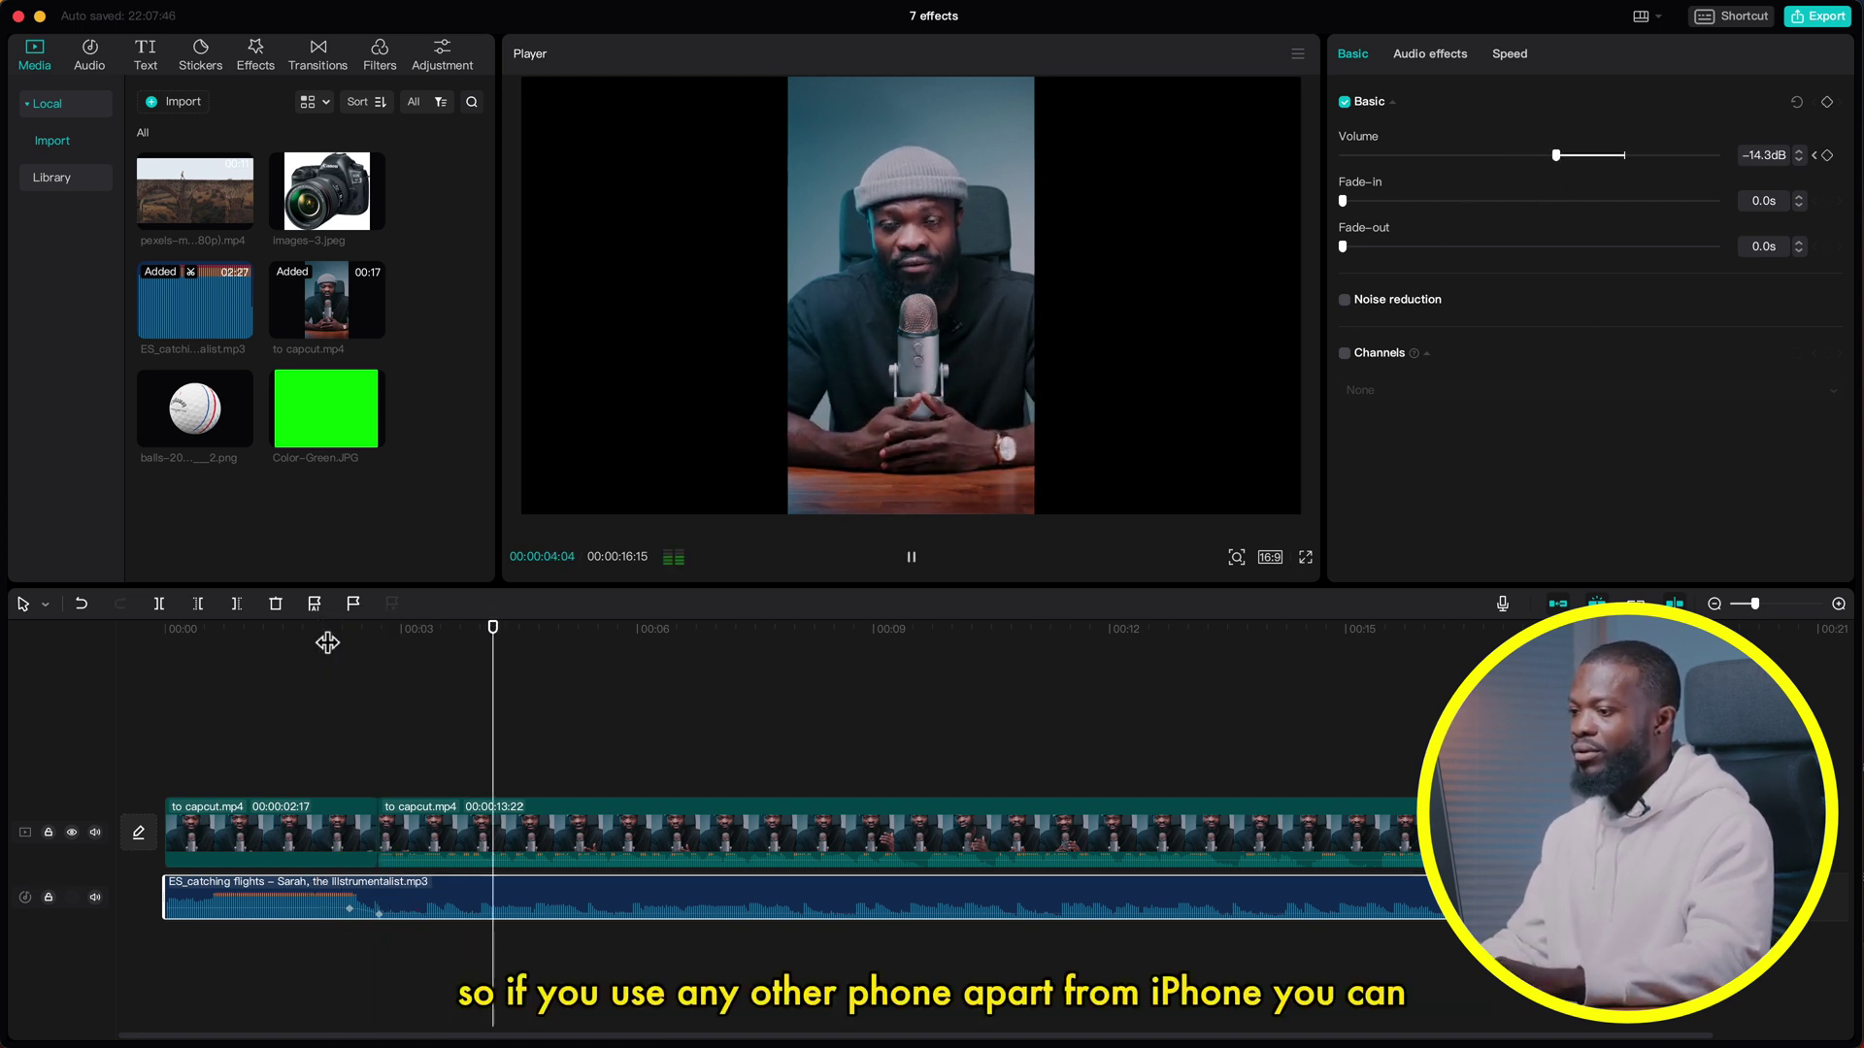
{"action": "key", "text": "space"}
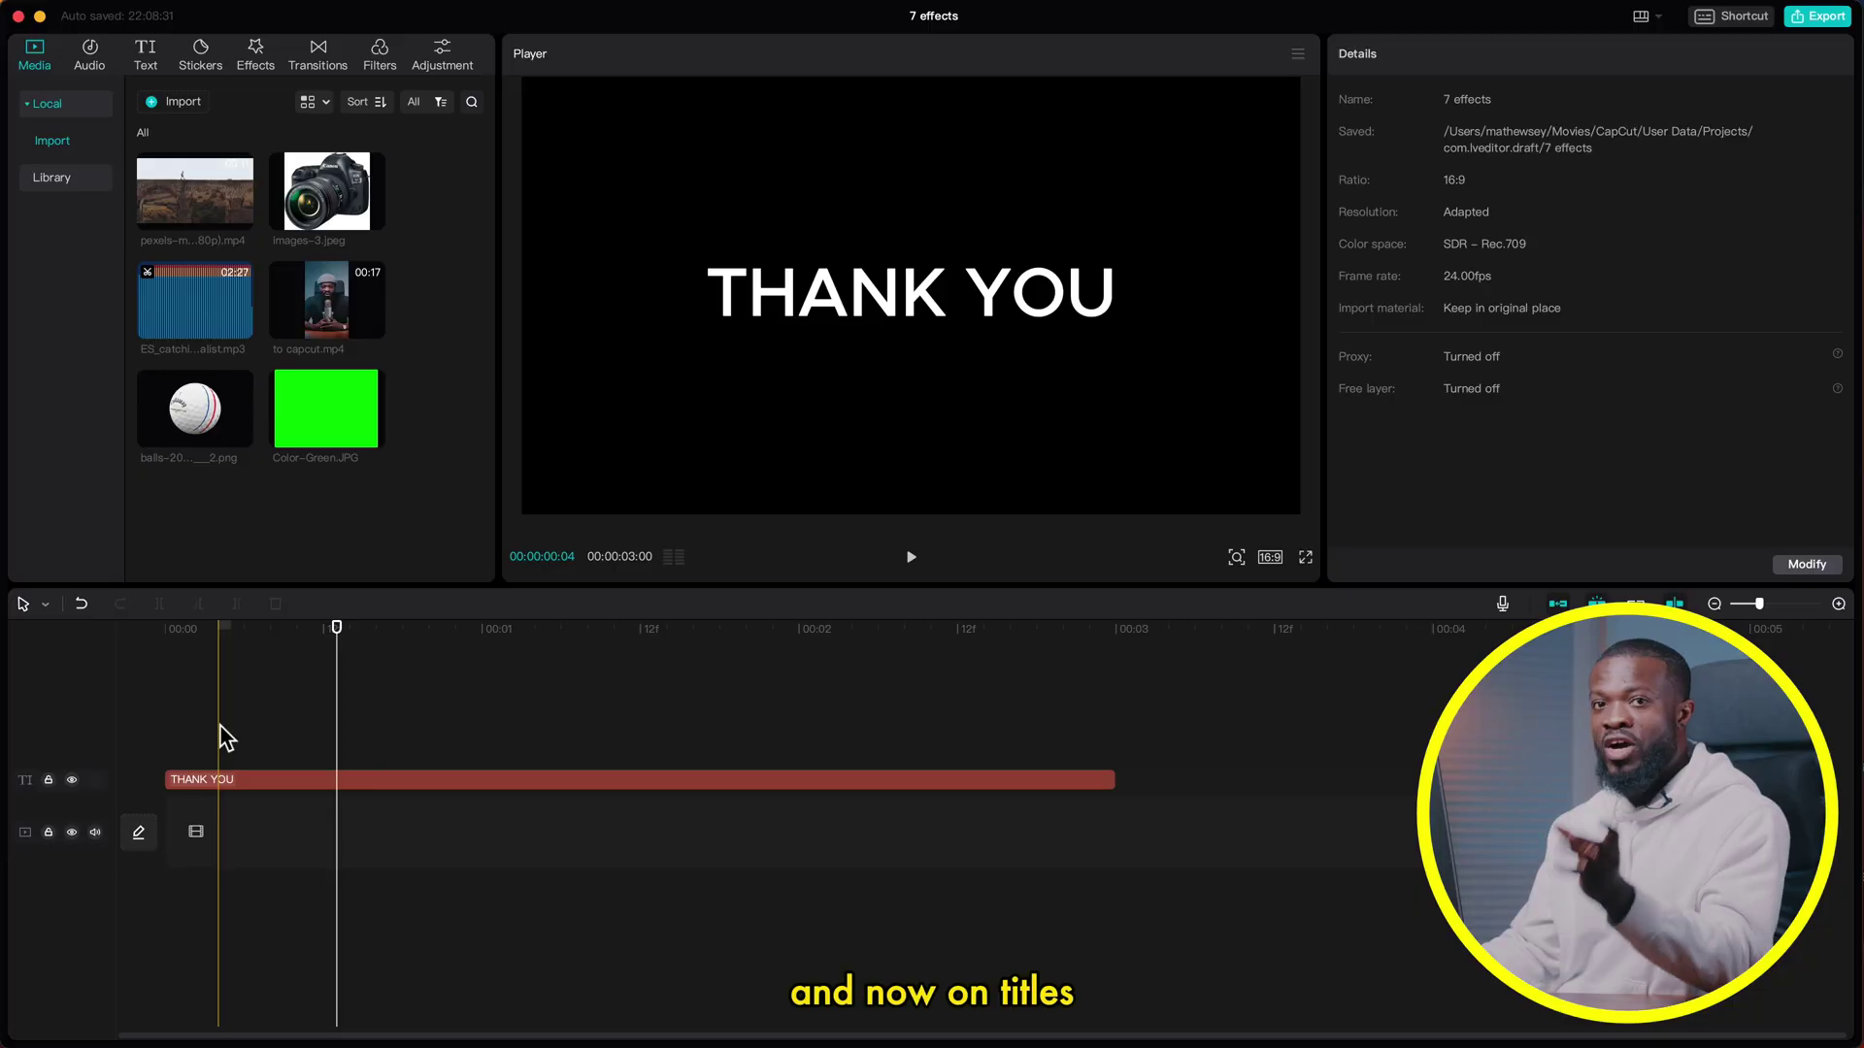
{"action": "left_click", "coordinate": [317, 778]}
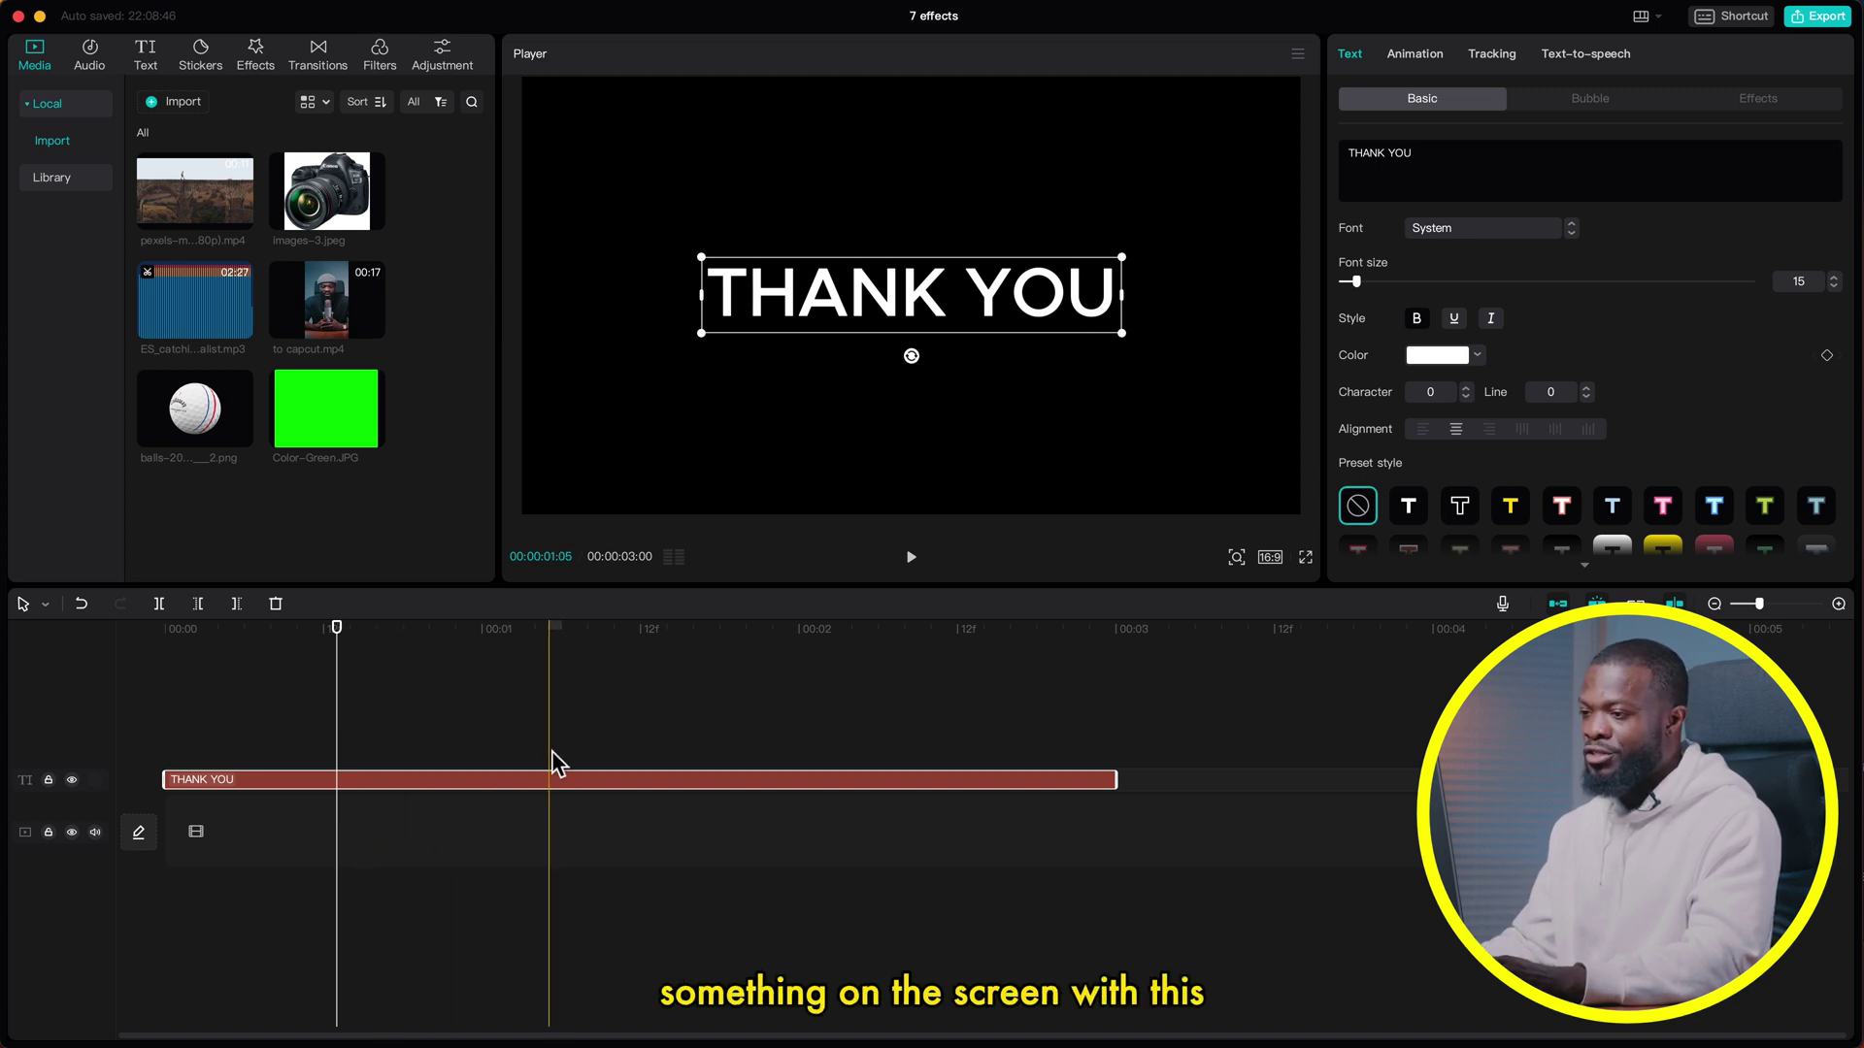
{"action": "left_click", "coordinate": [378, 757]}
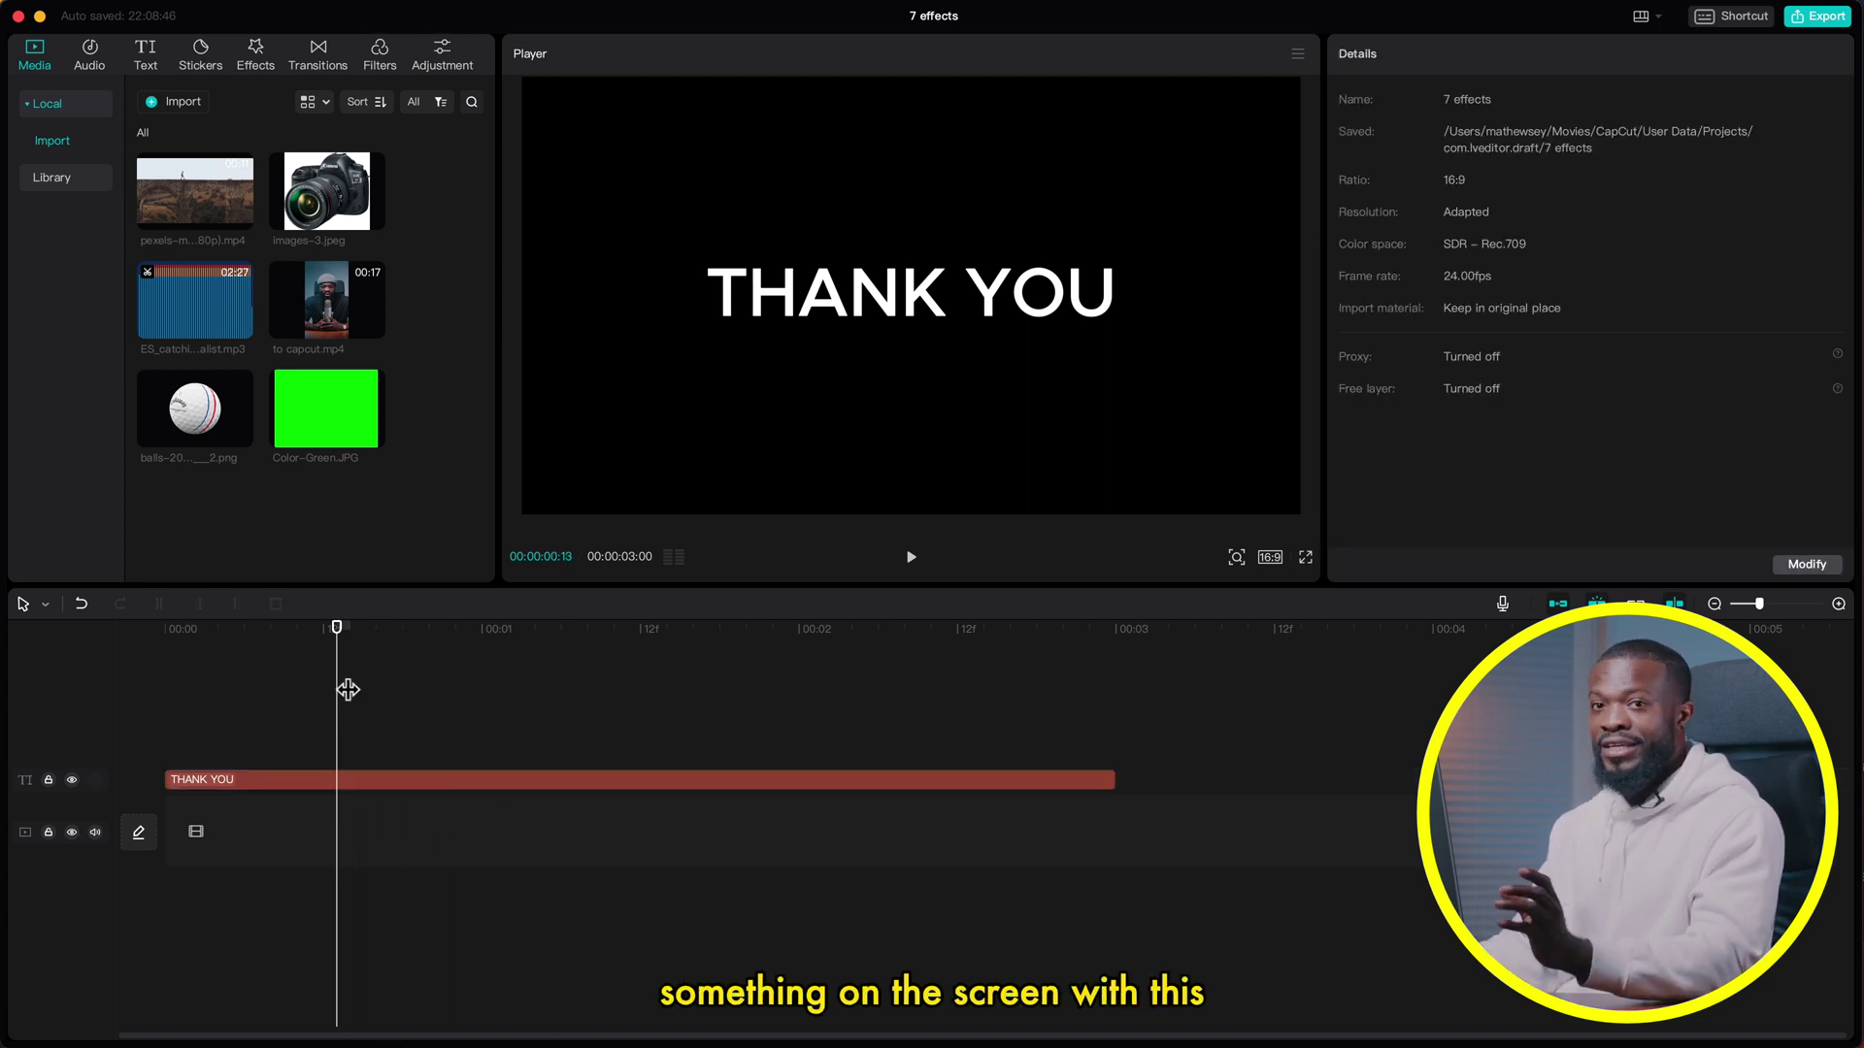
{"action": "left_click", "coordinate": [221, 630]}
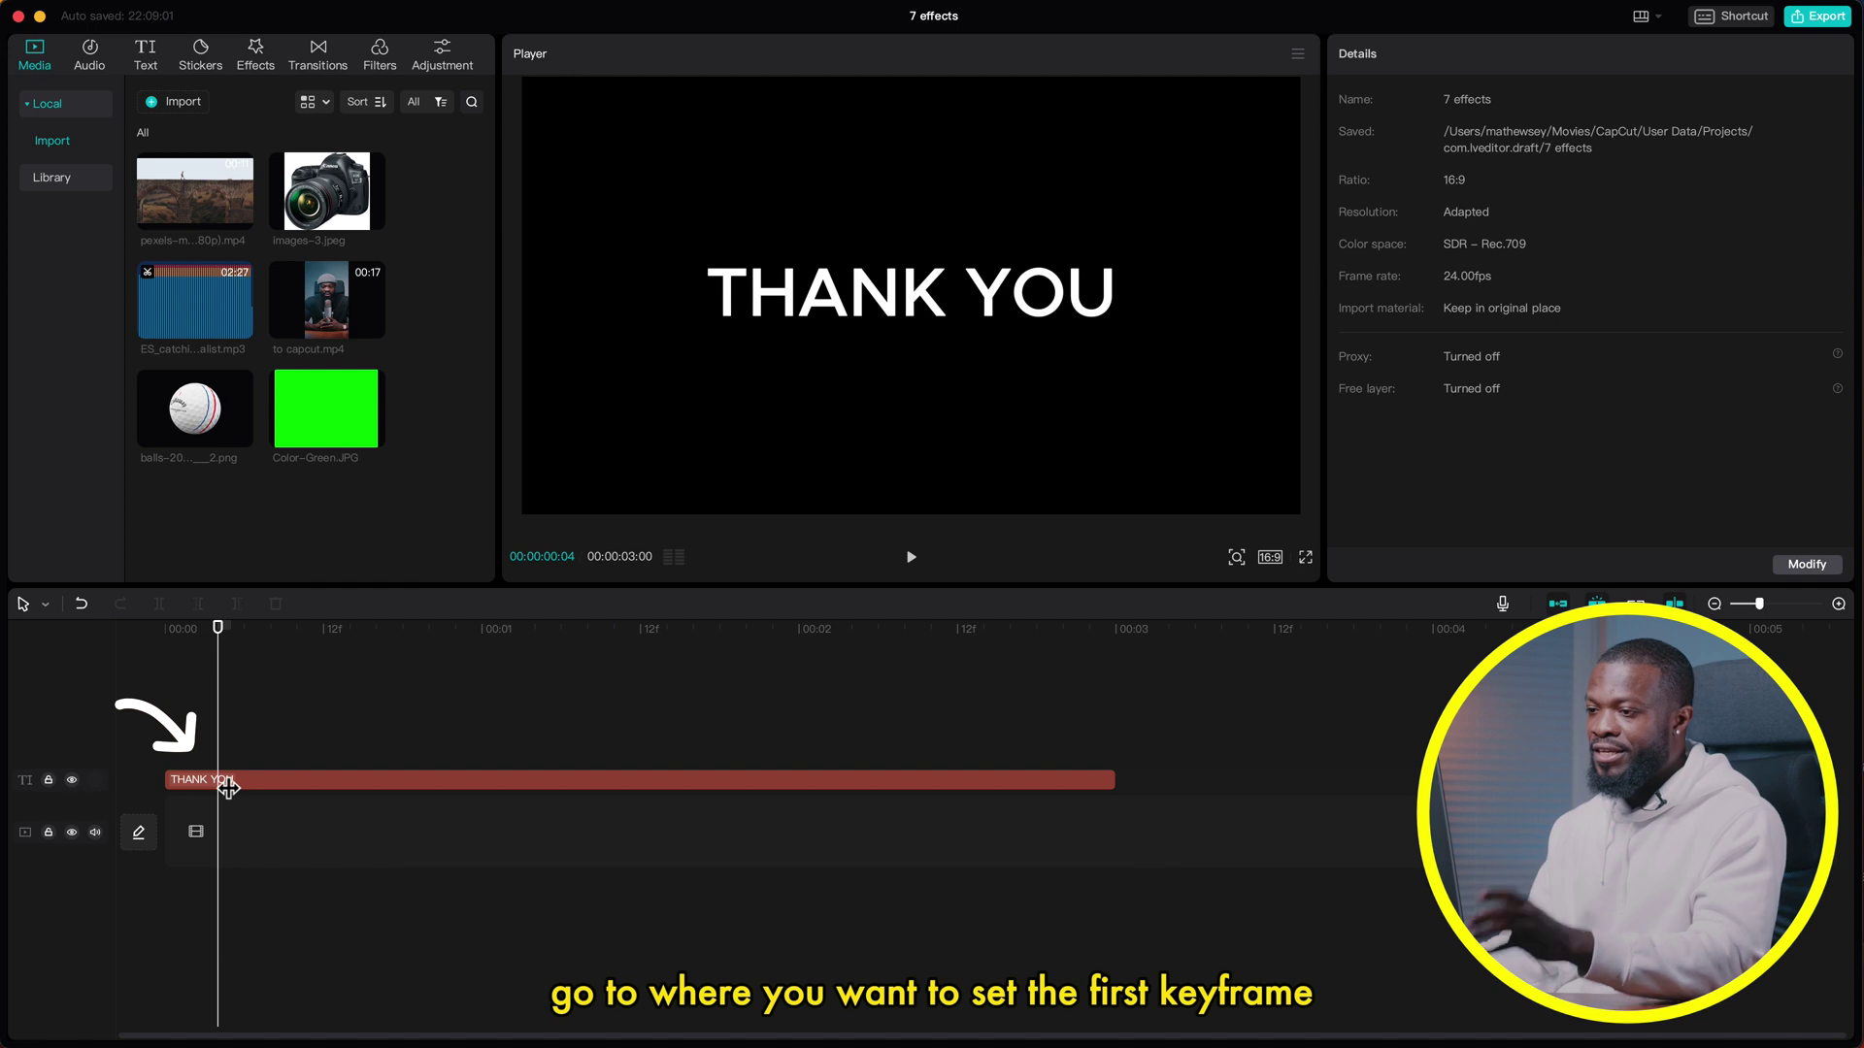